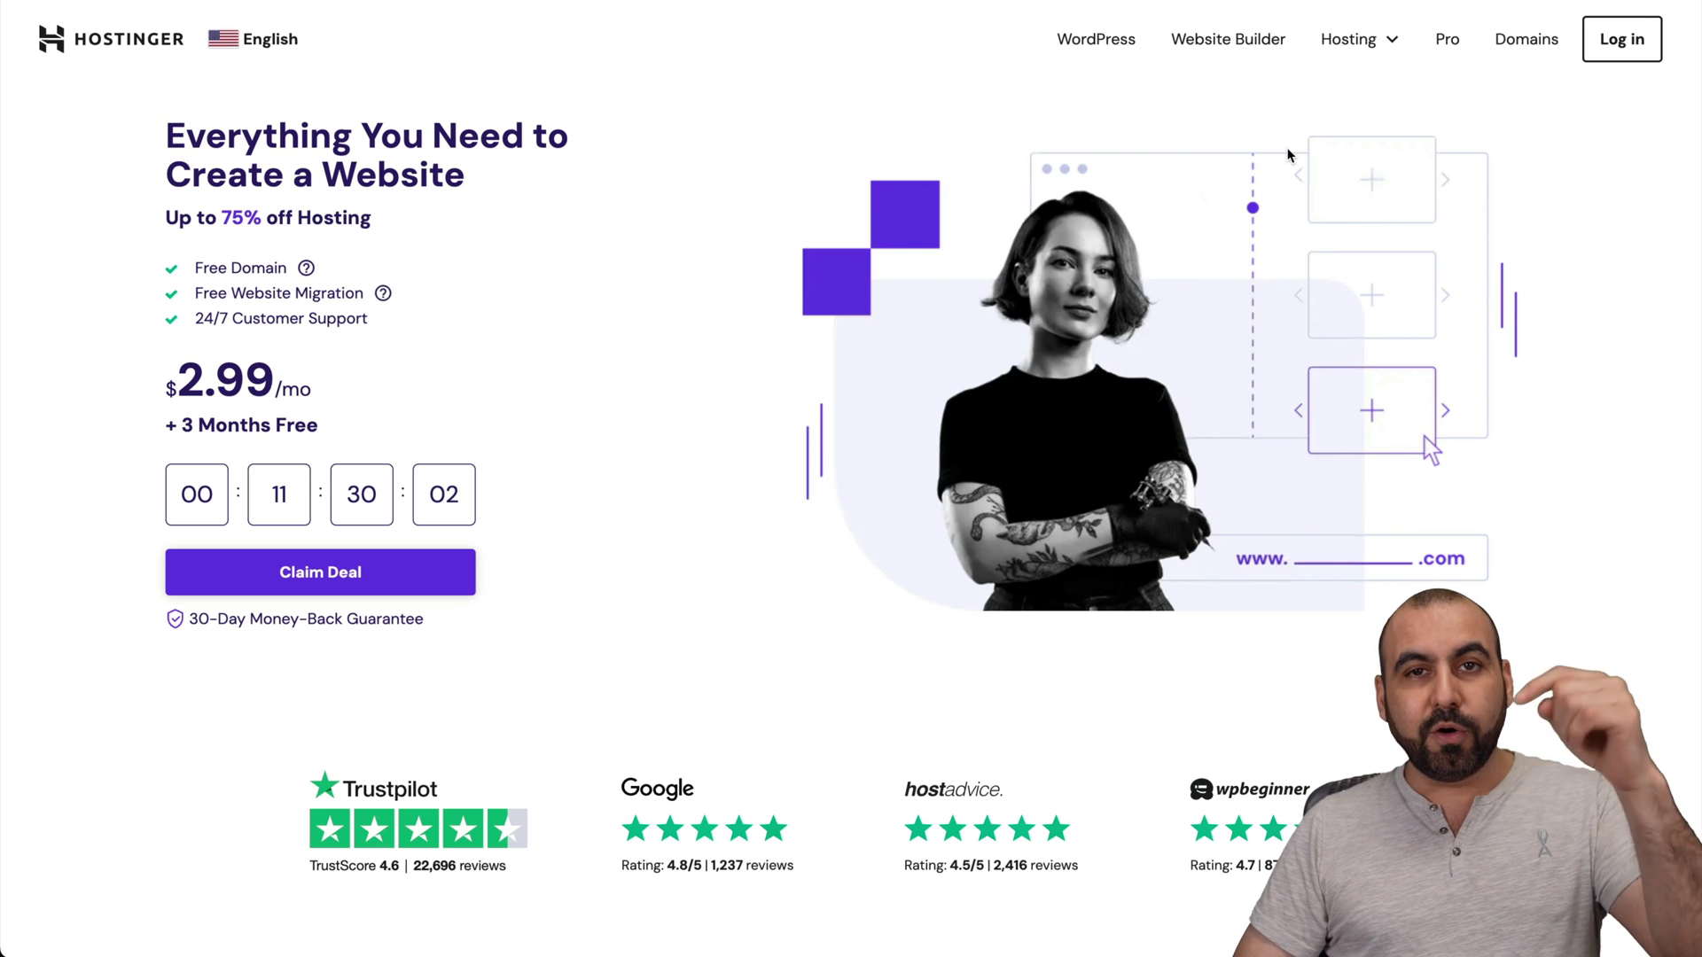
- Add the KVM 2 plan from the VPS Hosting page to the cart
{"action": "left_click", "coordinate": [1360, 40]}
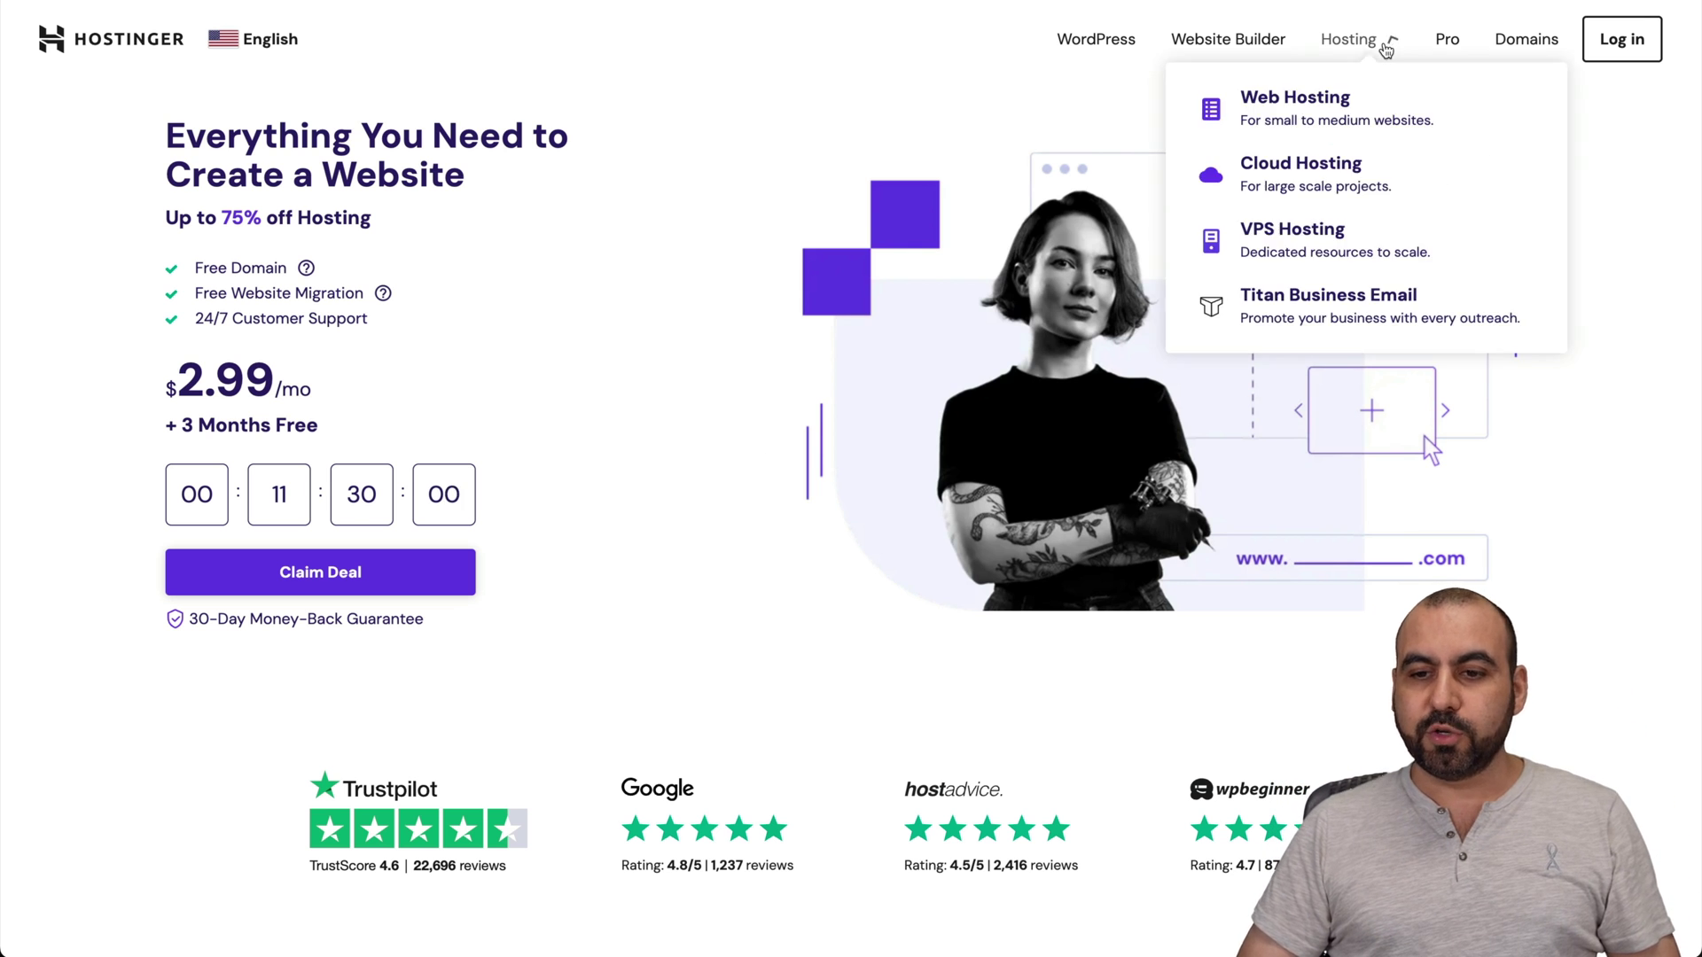
{"action": "left_click", "coordinate": [1241, 232]}
{"action": "scroll", "coordinate": [803, 604], "scroll_direction": "down", "scroll_amount": 10}
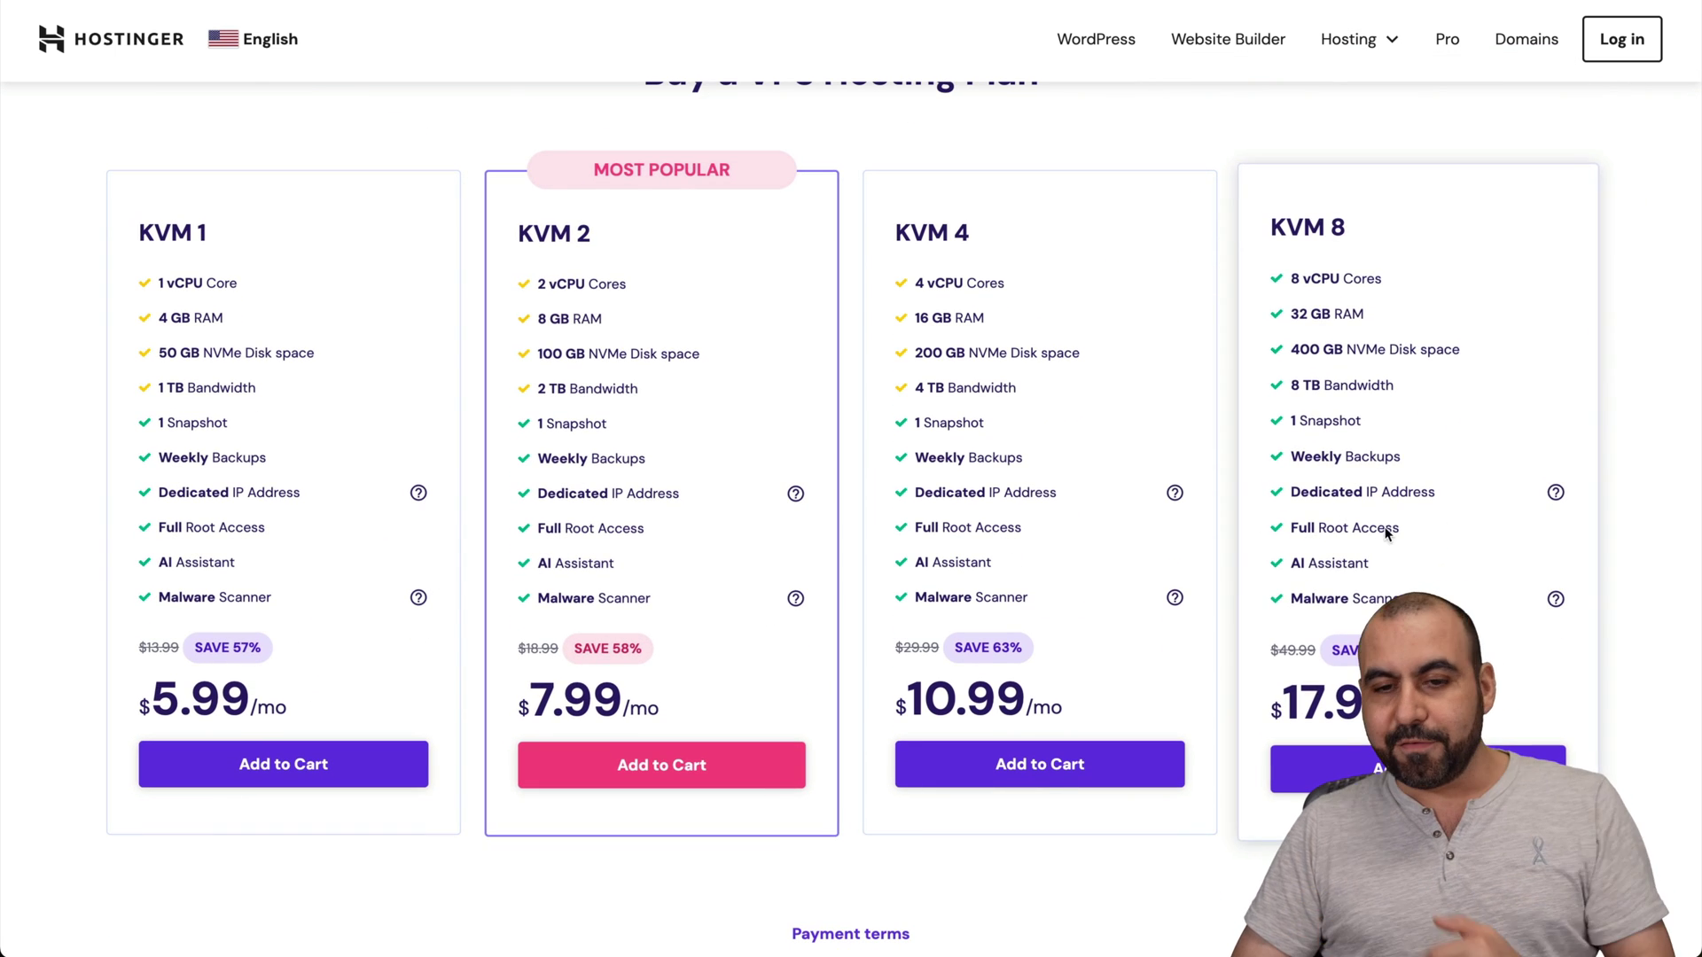
{"action": "left_click", "coordinate": [679, 787]}
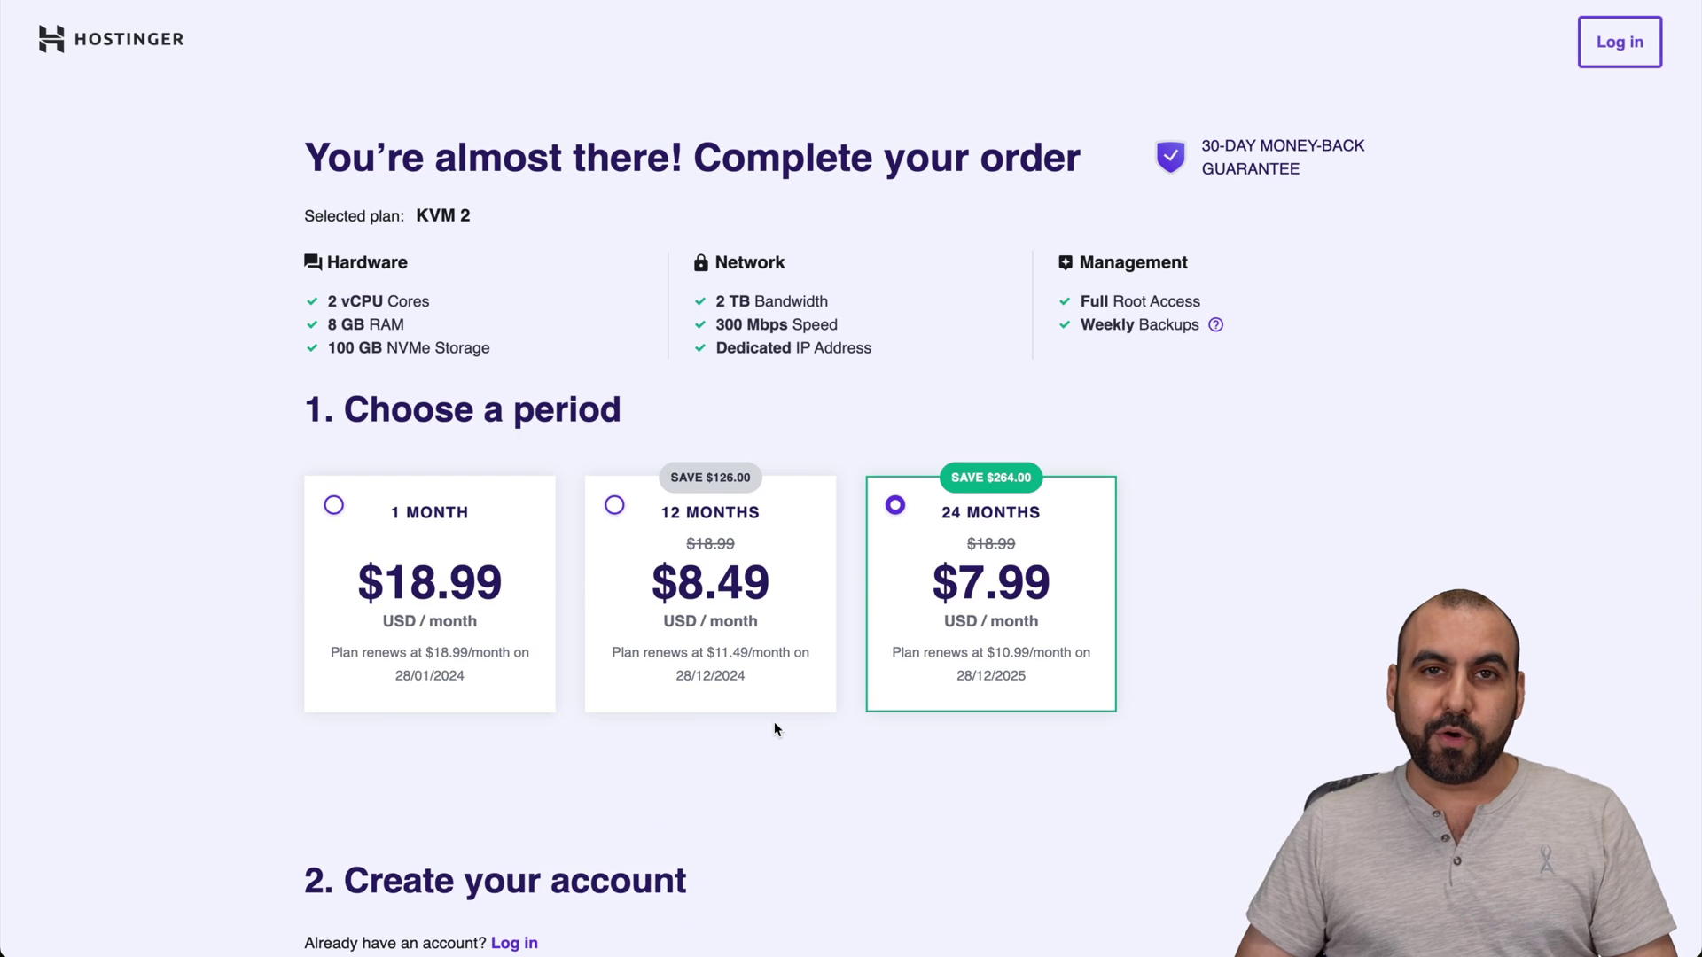
- Apply the coupon code SAASMASTER to the KVM 2 order at checkout
{"action": "scroll", "coordinate": [1194, 673], "scroll_direction": "down", "scroll_amount": 3}
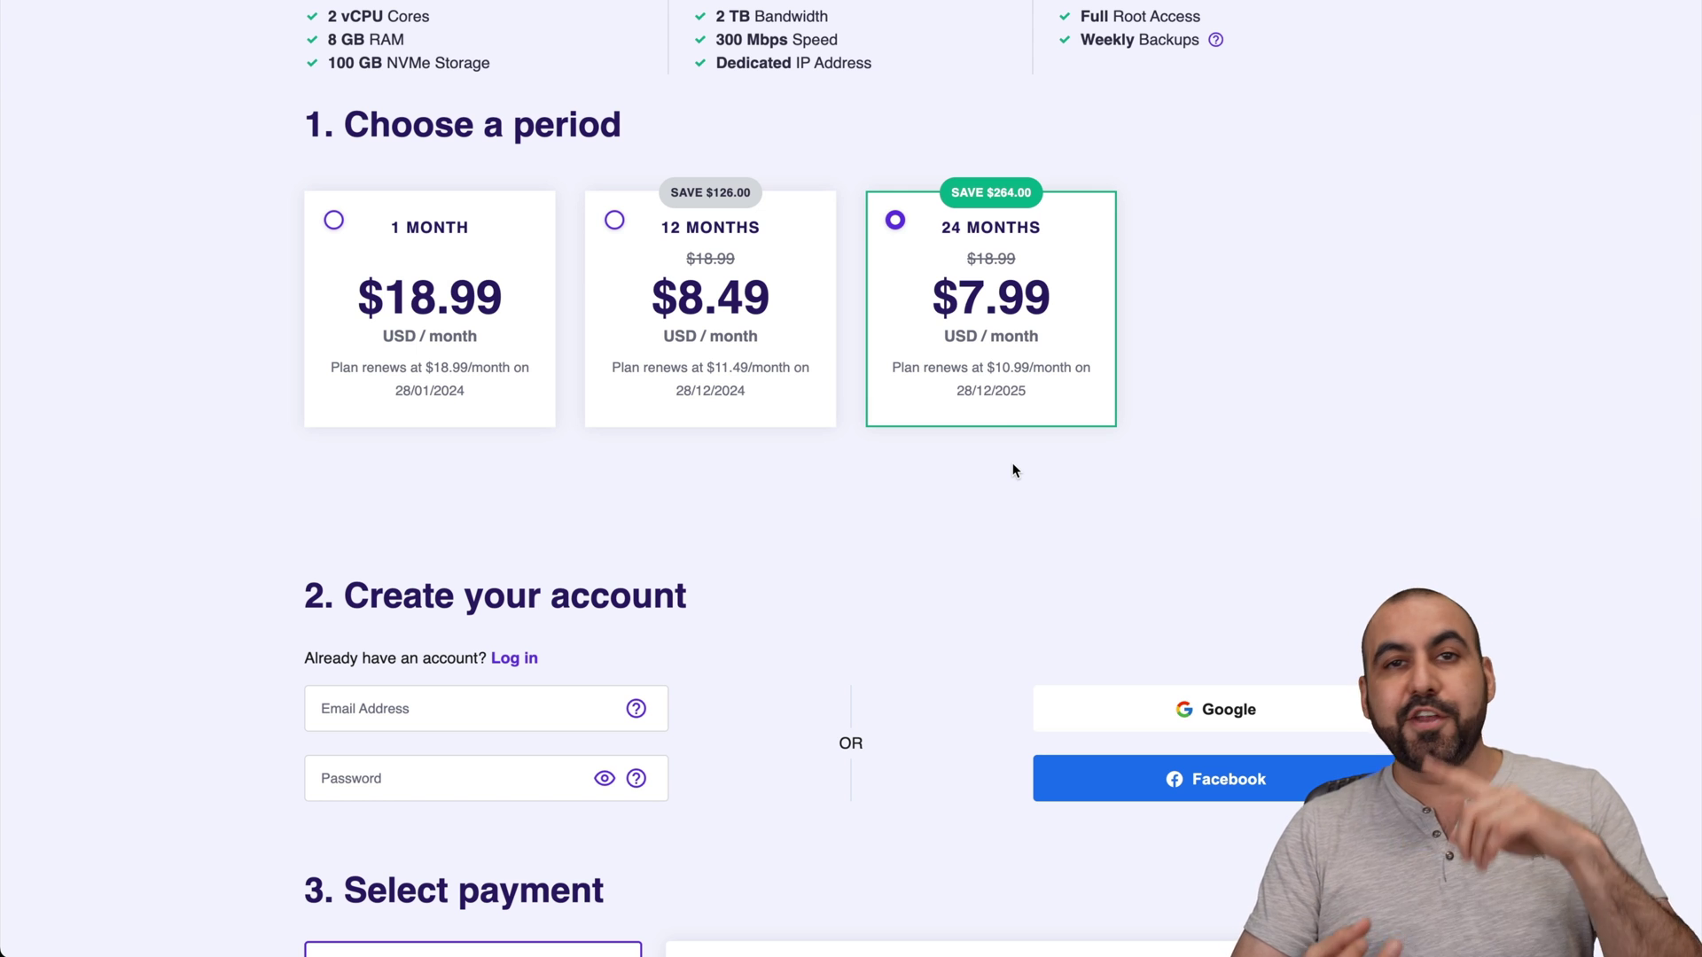
{"action": "scroll", "coordinate": [1015, 469], "scroll_direction": "down", "scroll_amount": 10}
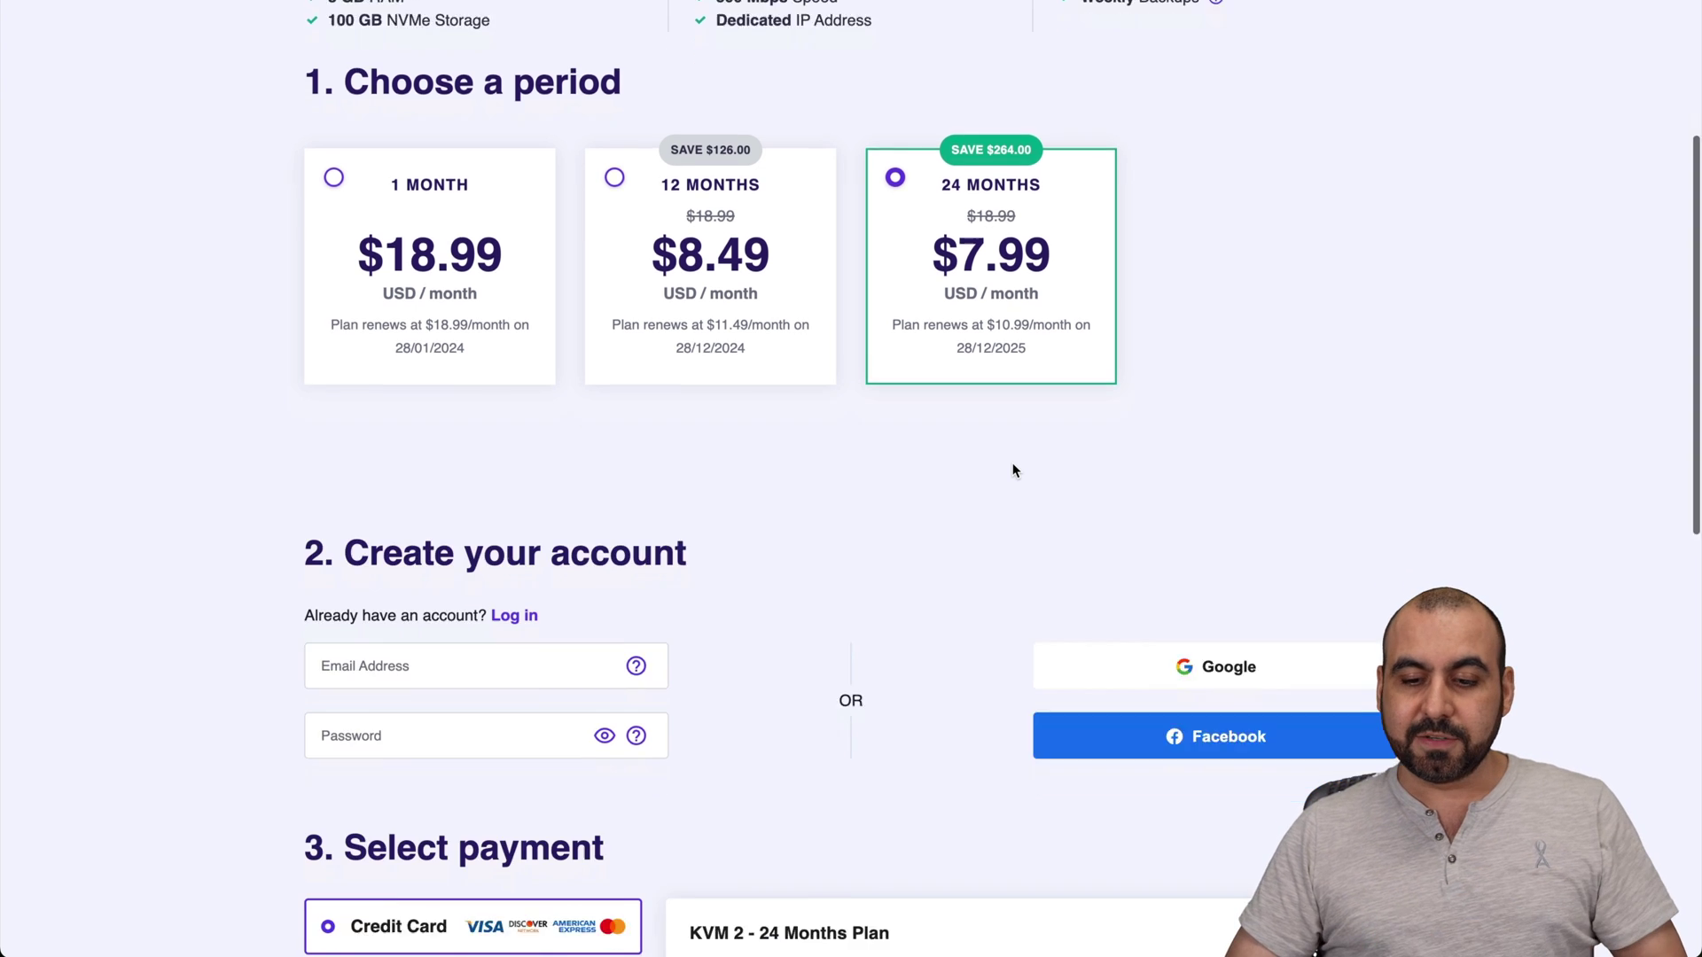
{"action": "scroll", "coordinate": [1013, 470], "scroll_direction": "down", "scroll_amount": 1}
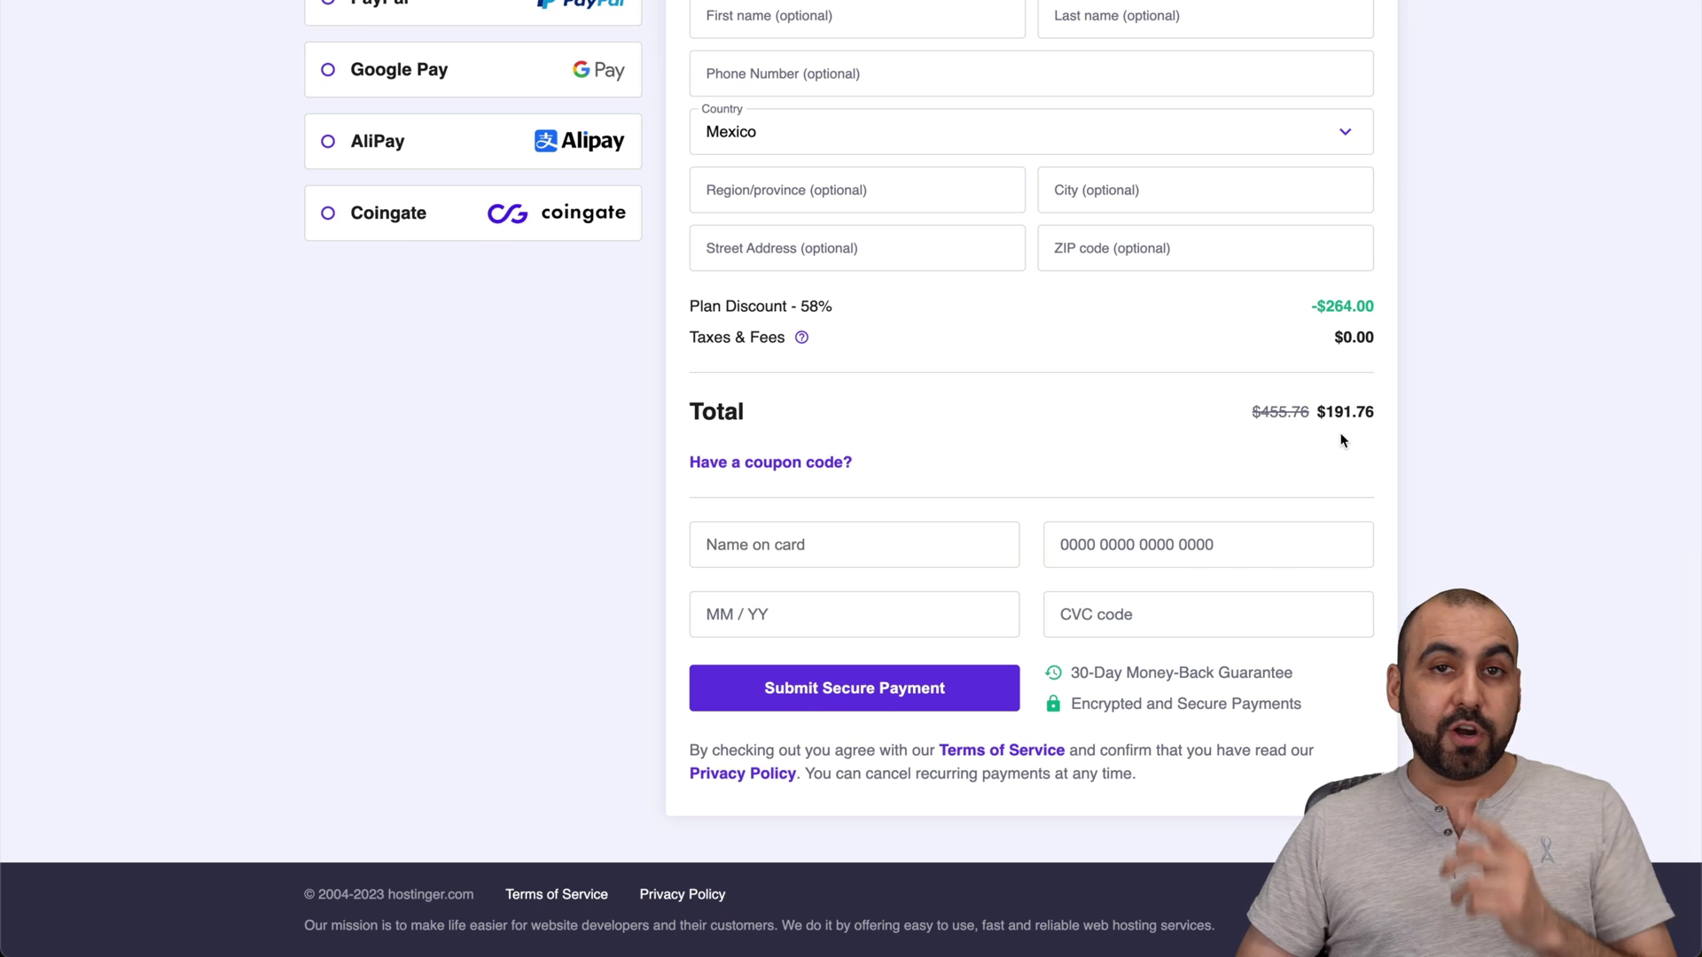
{"action": "left_click", "coordinate": [791, 462]}
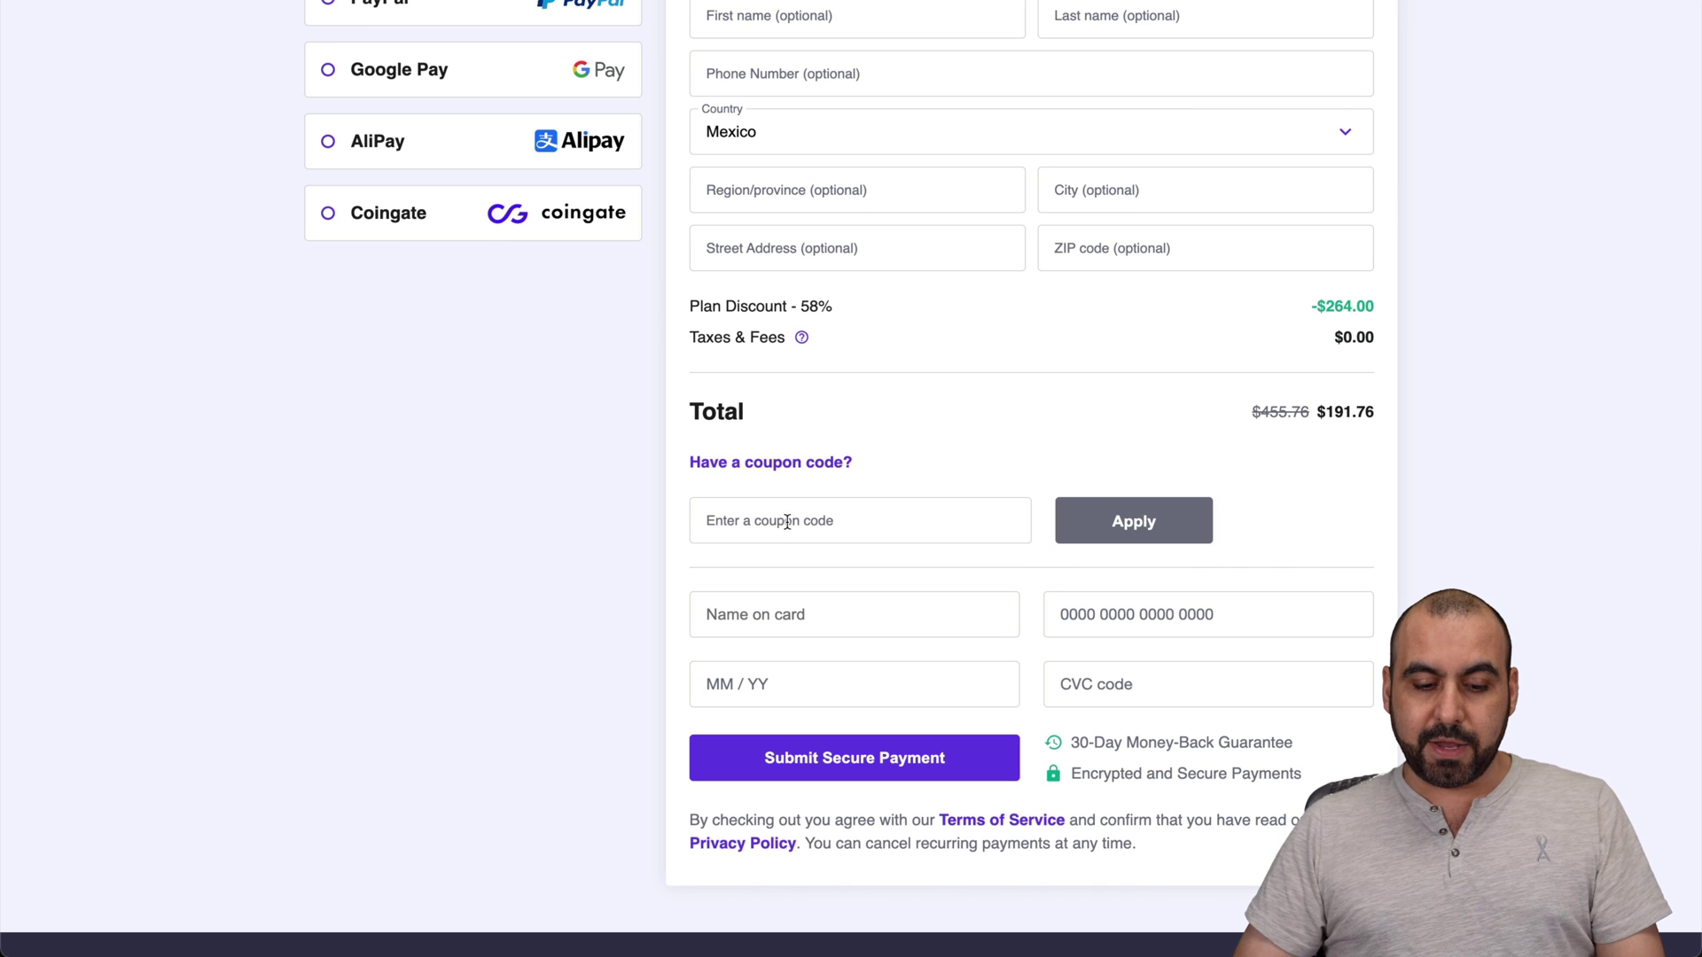
{"action": "left_click", "coordinate": [790, 518]}
{"action": "type", "text": "SAASMASTER"}
{"action": "left_click", "coordinate": [1152, 523]}
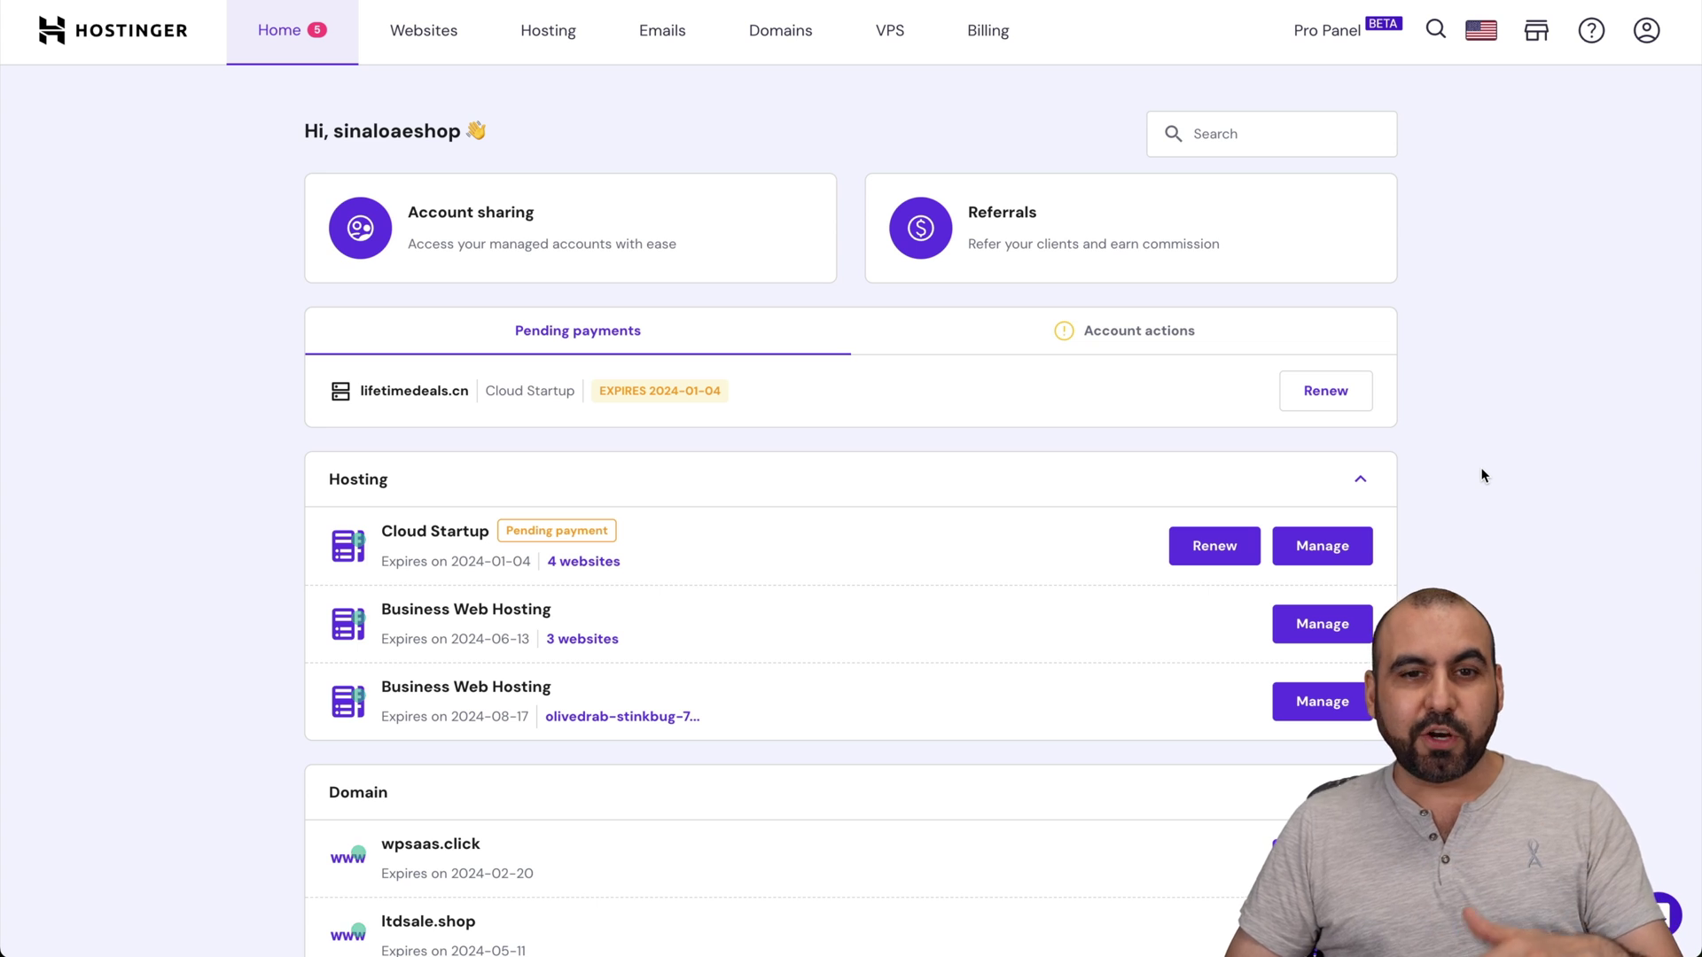
- Open the first VPS server's OS & Panel > Operating System settings page
{"action": "scroll", "coordinate": [1482, 476], "scroll_direction": "down", "scroll_amount": 9}
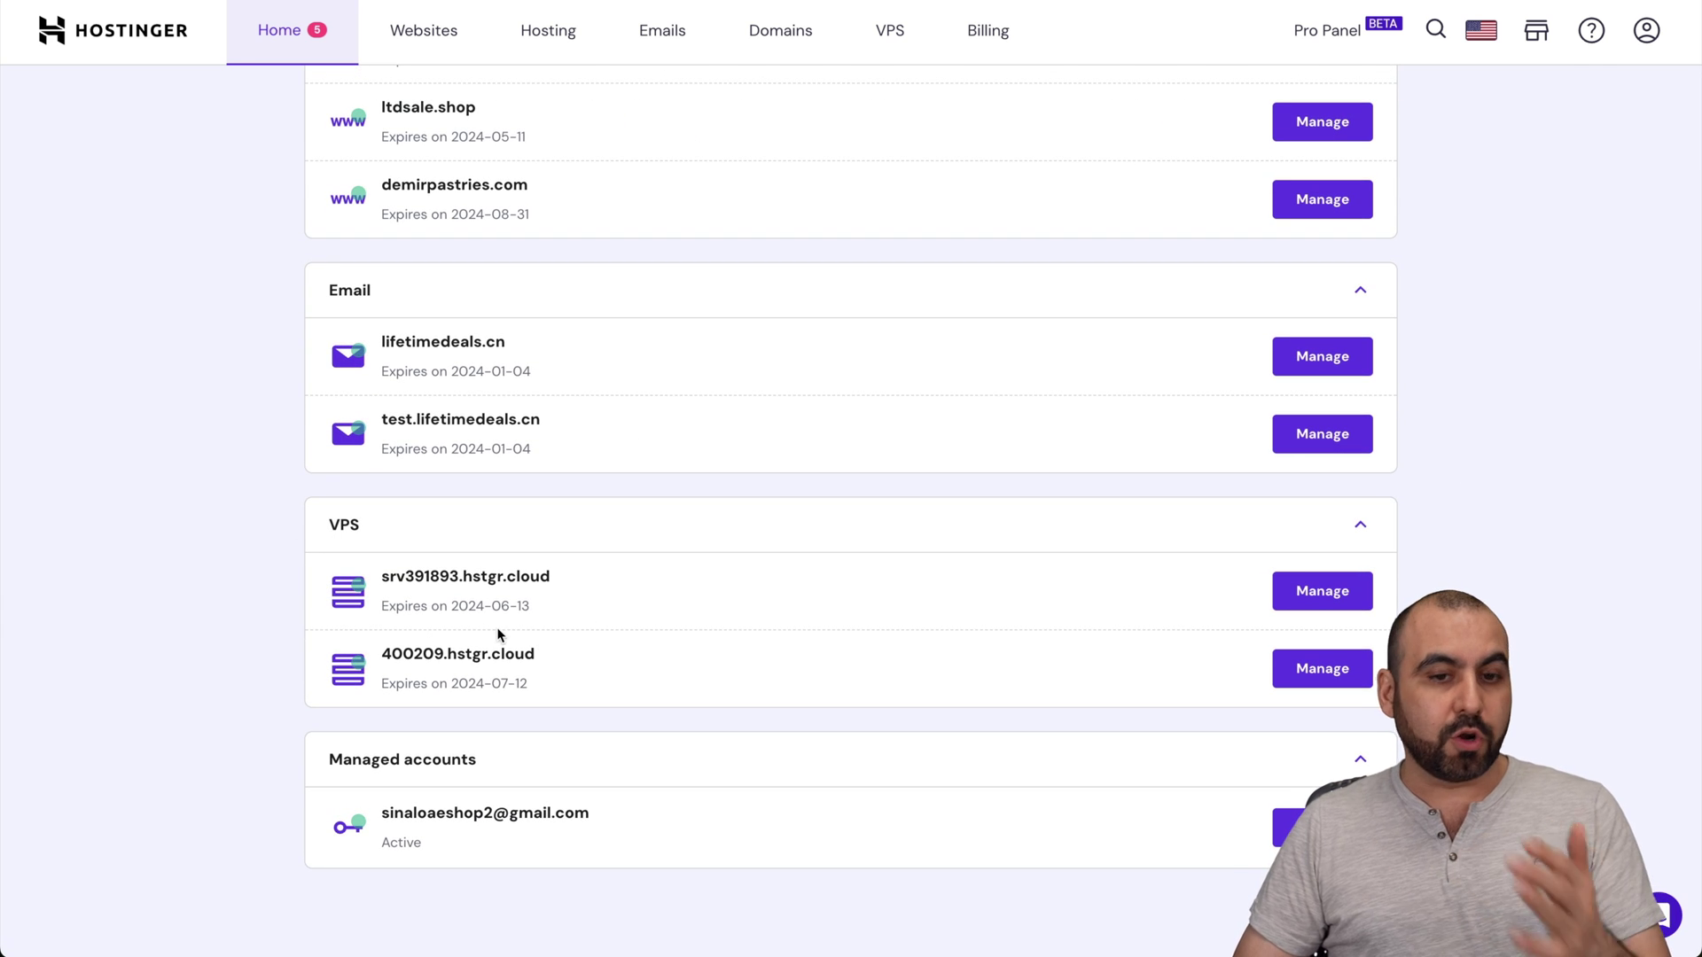
{"action": "left_click", "coordinate": [1325, 589]}
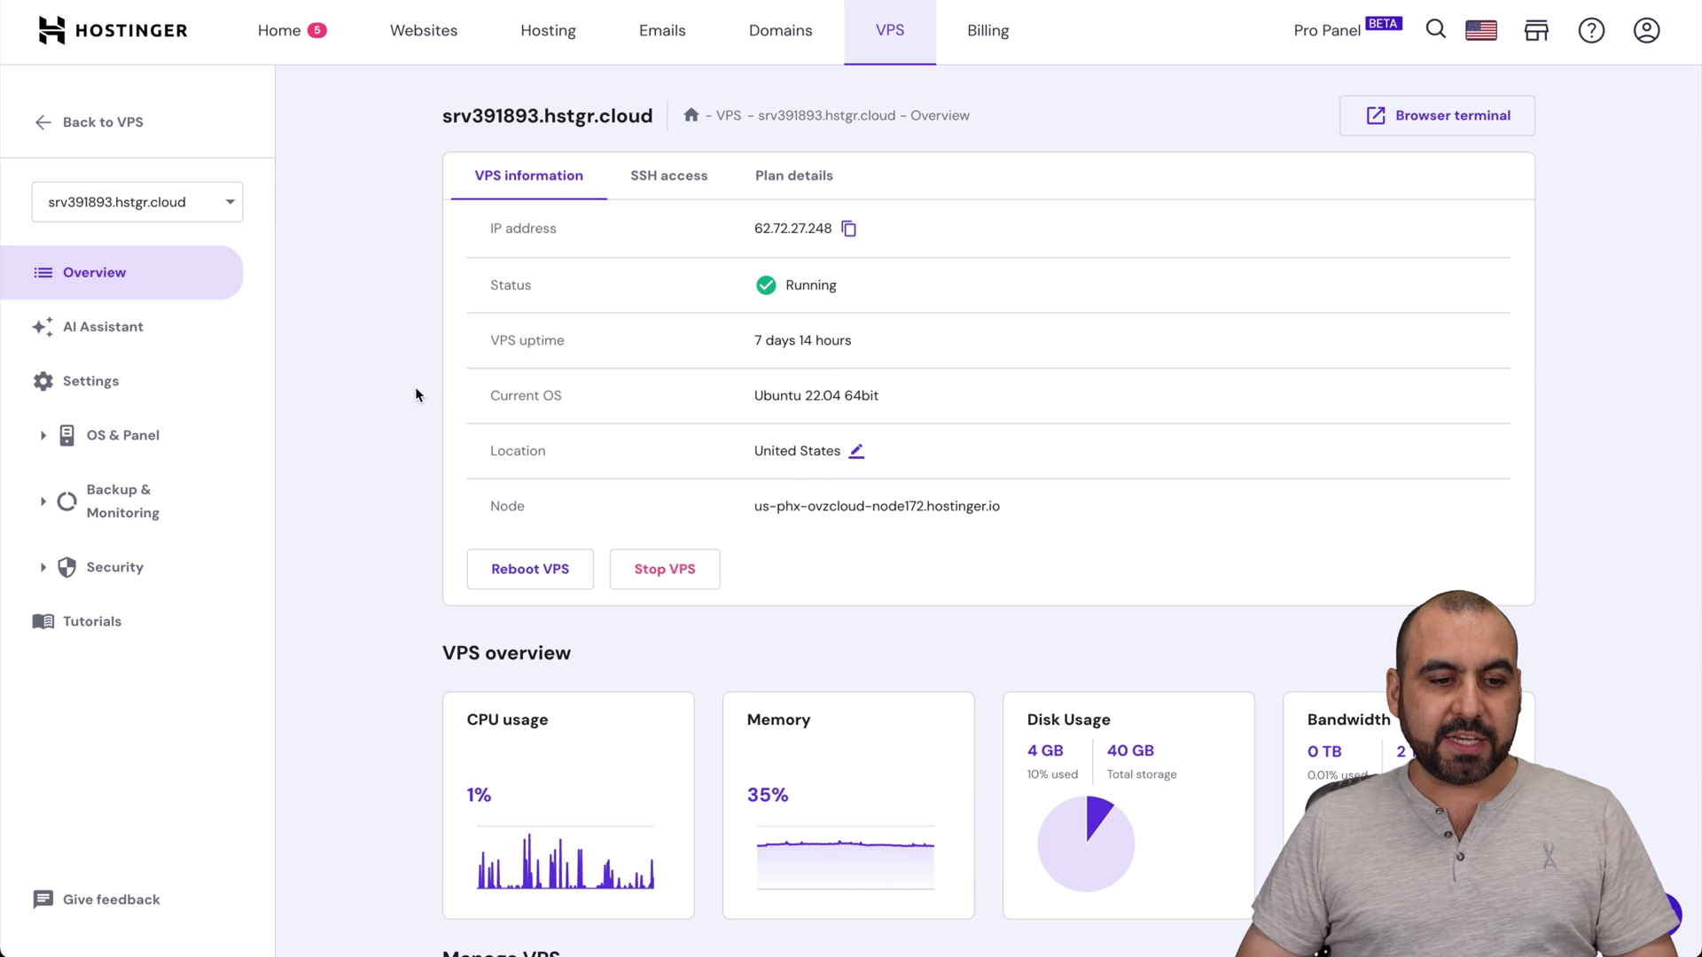
{"action": "left_click", "coordinate": [62, 436]}
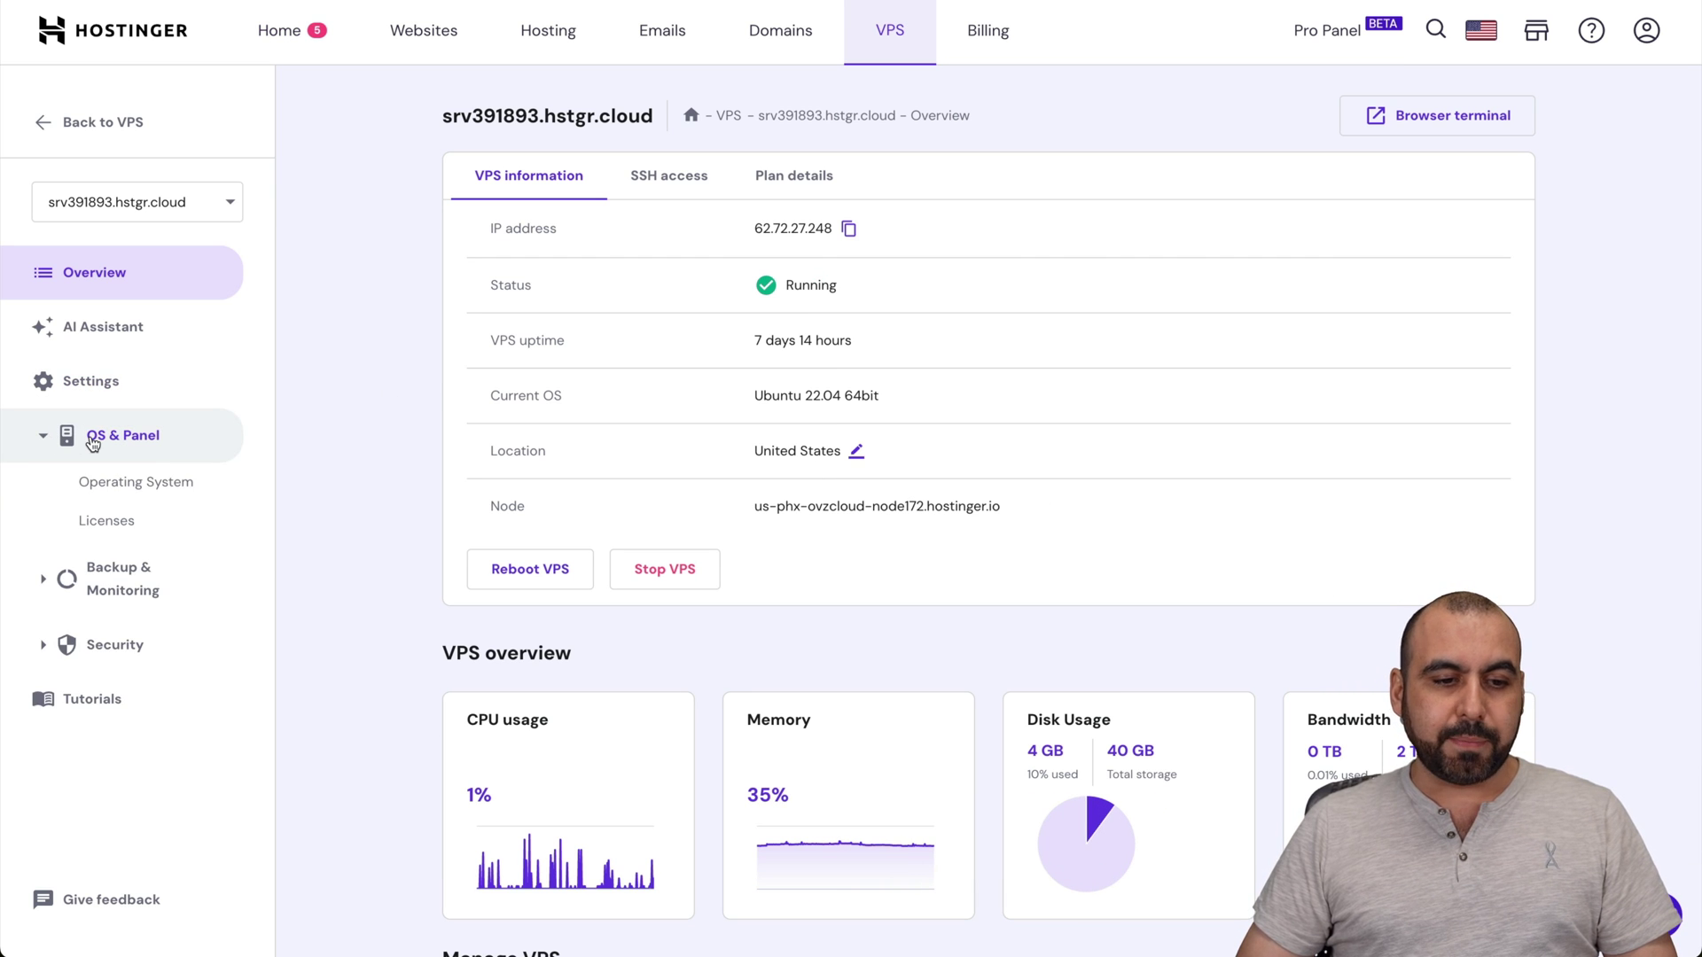
{"action": "left_click", "coordinate": [160, 494]}
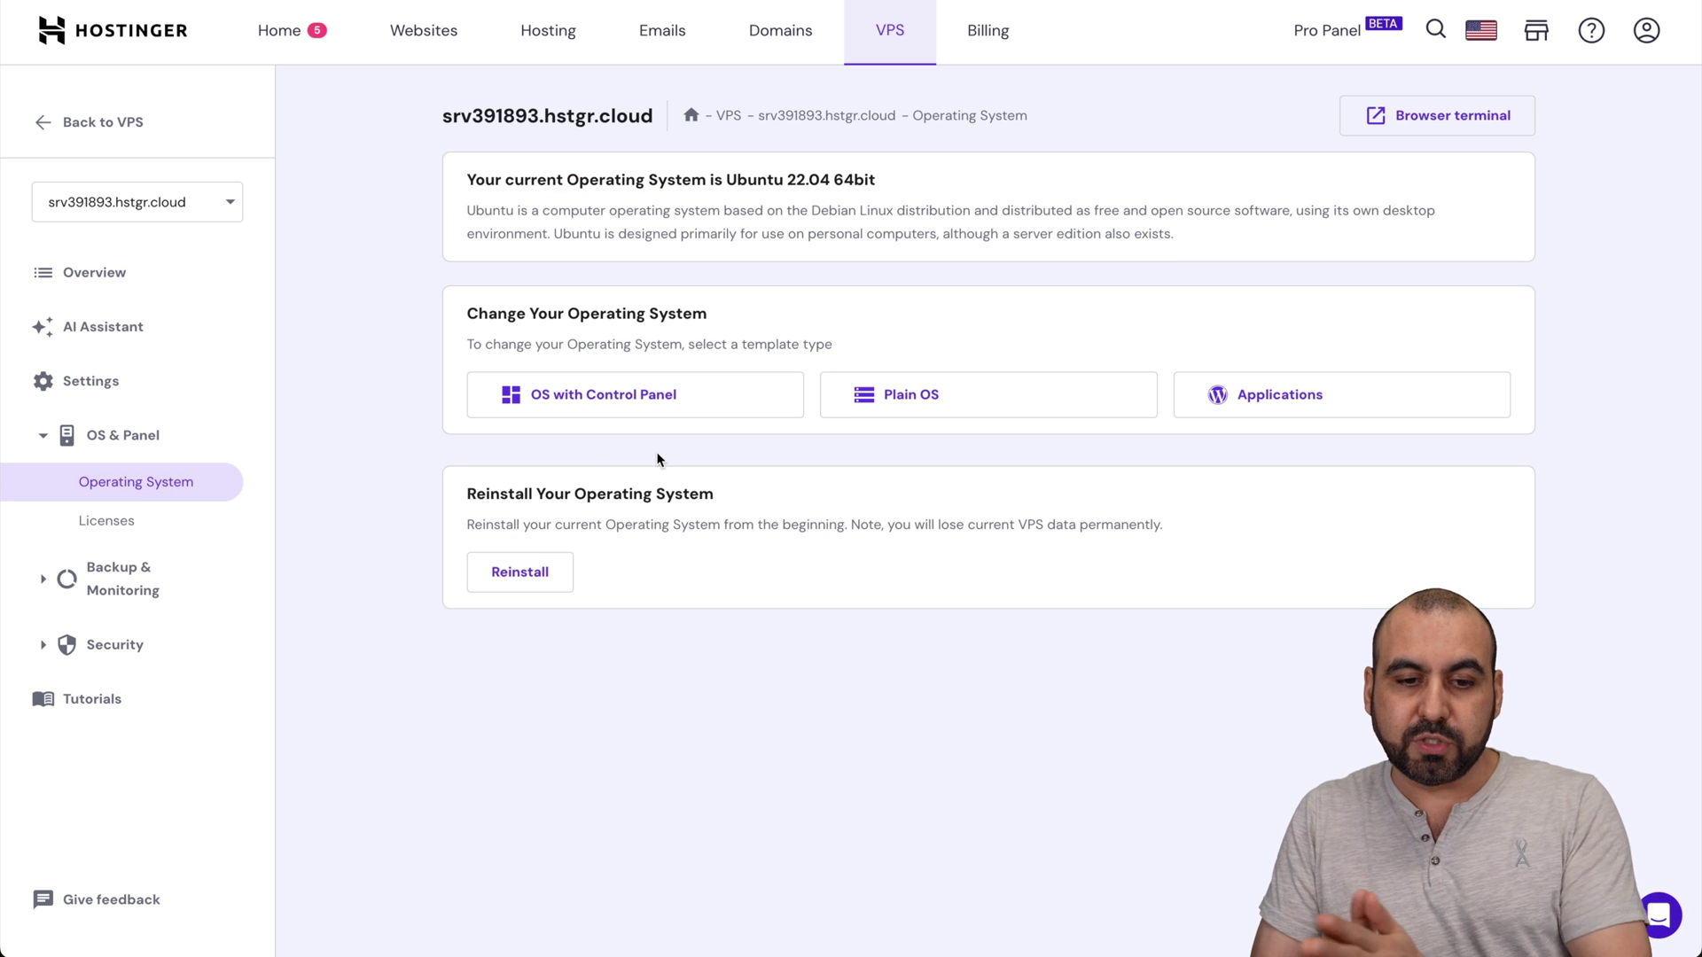
- Browse the OS with Control Panel templates, leaving CentOS 7 64bit with Control Web Panel selected
{"action": "left_click", "coordinate": [543, 403]}
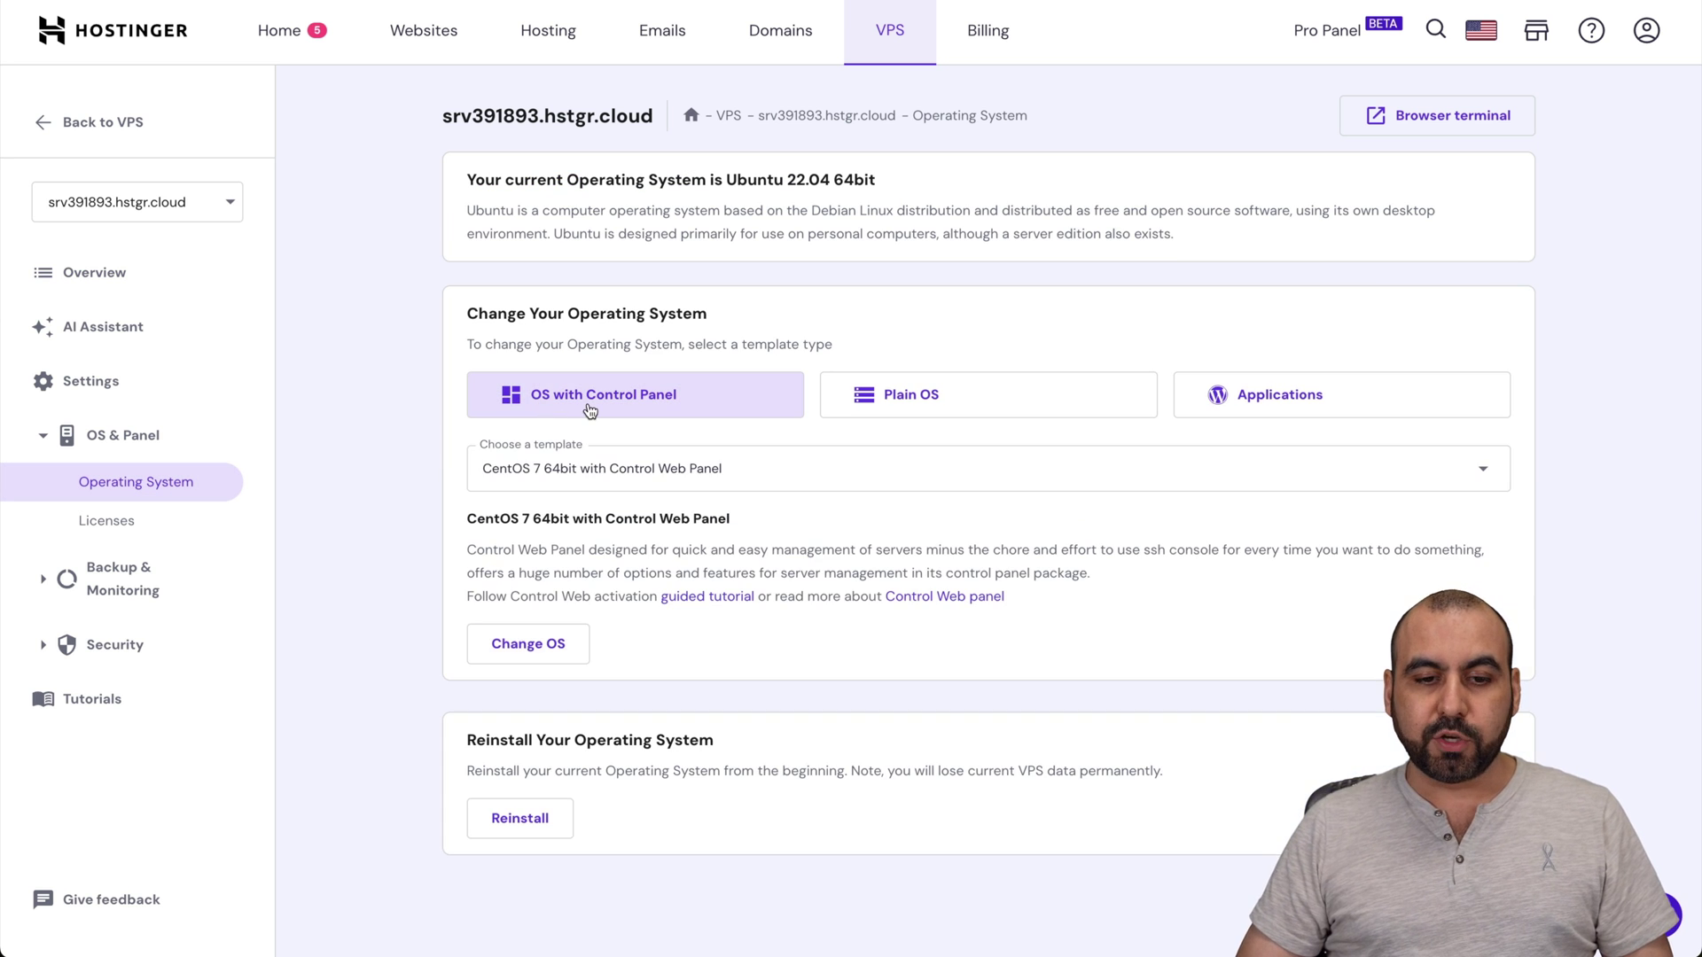
{"action": "left_click", "coordinate": [709, 478]}
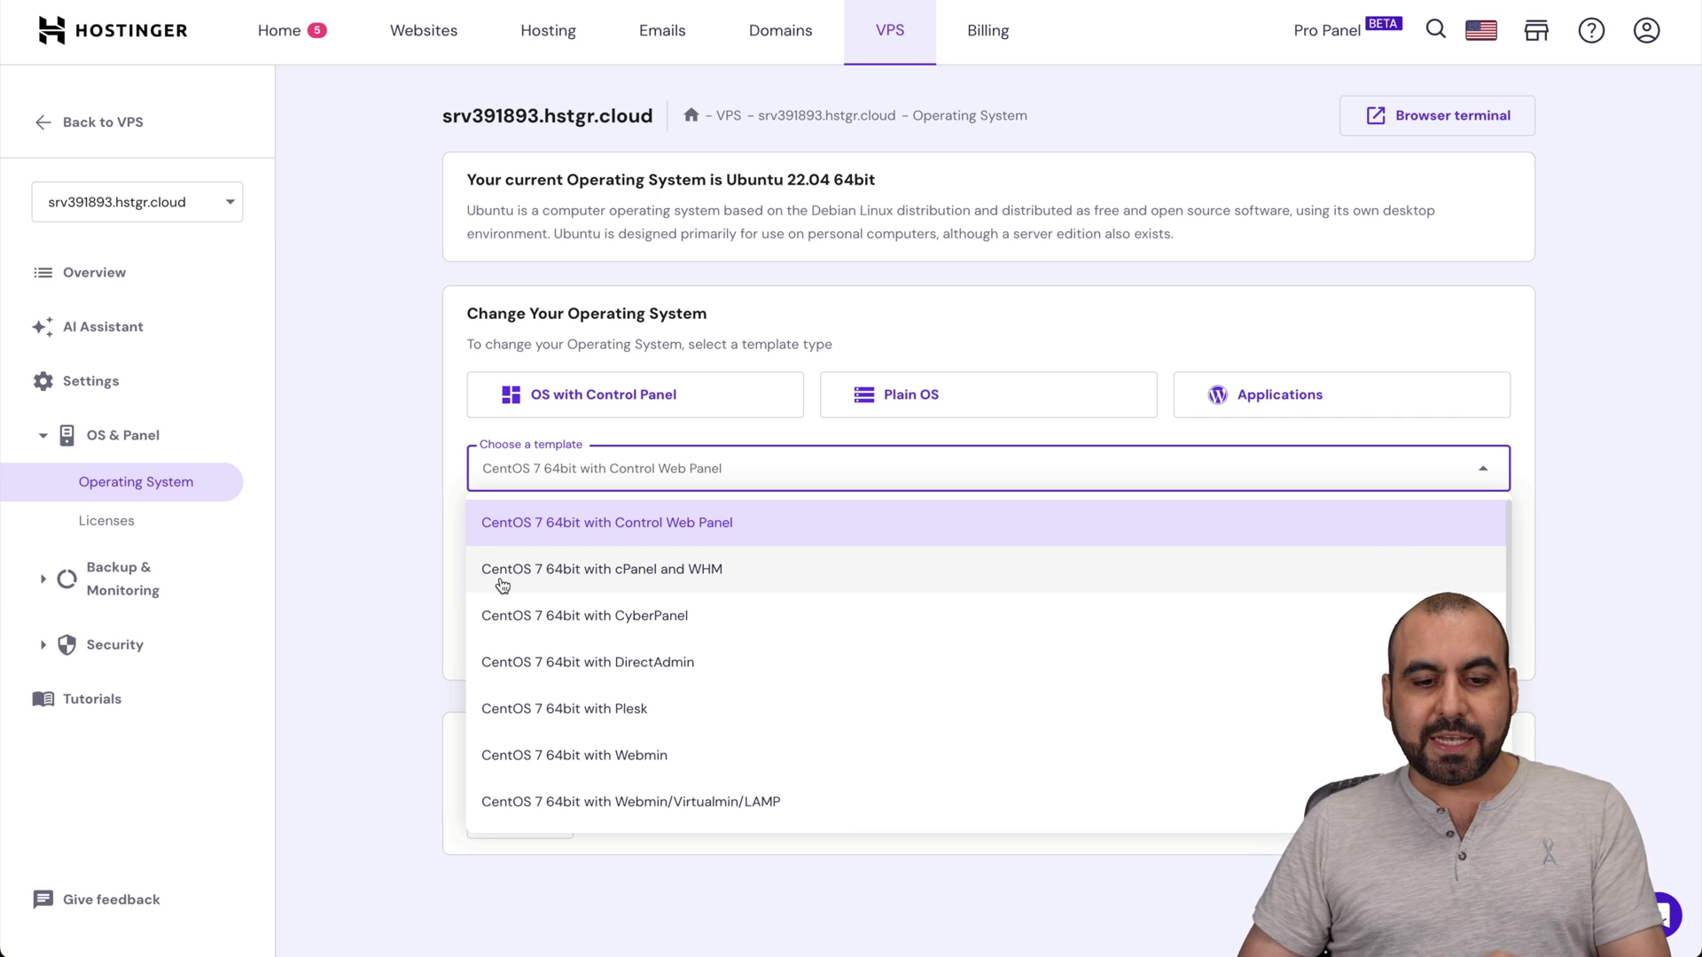
{"action": "scroll", "coordinate": [583, 620], "scroll_direction": "down", "scroll_amount": 5}
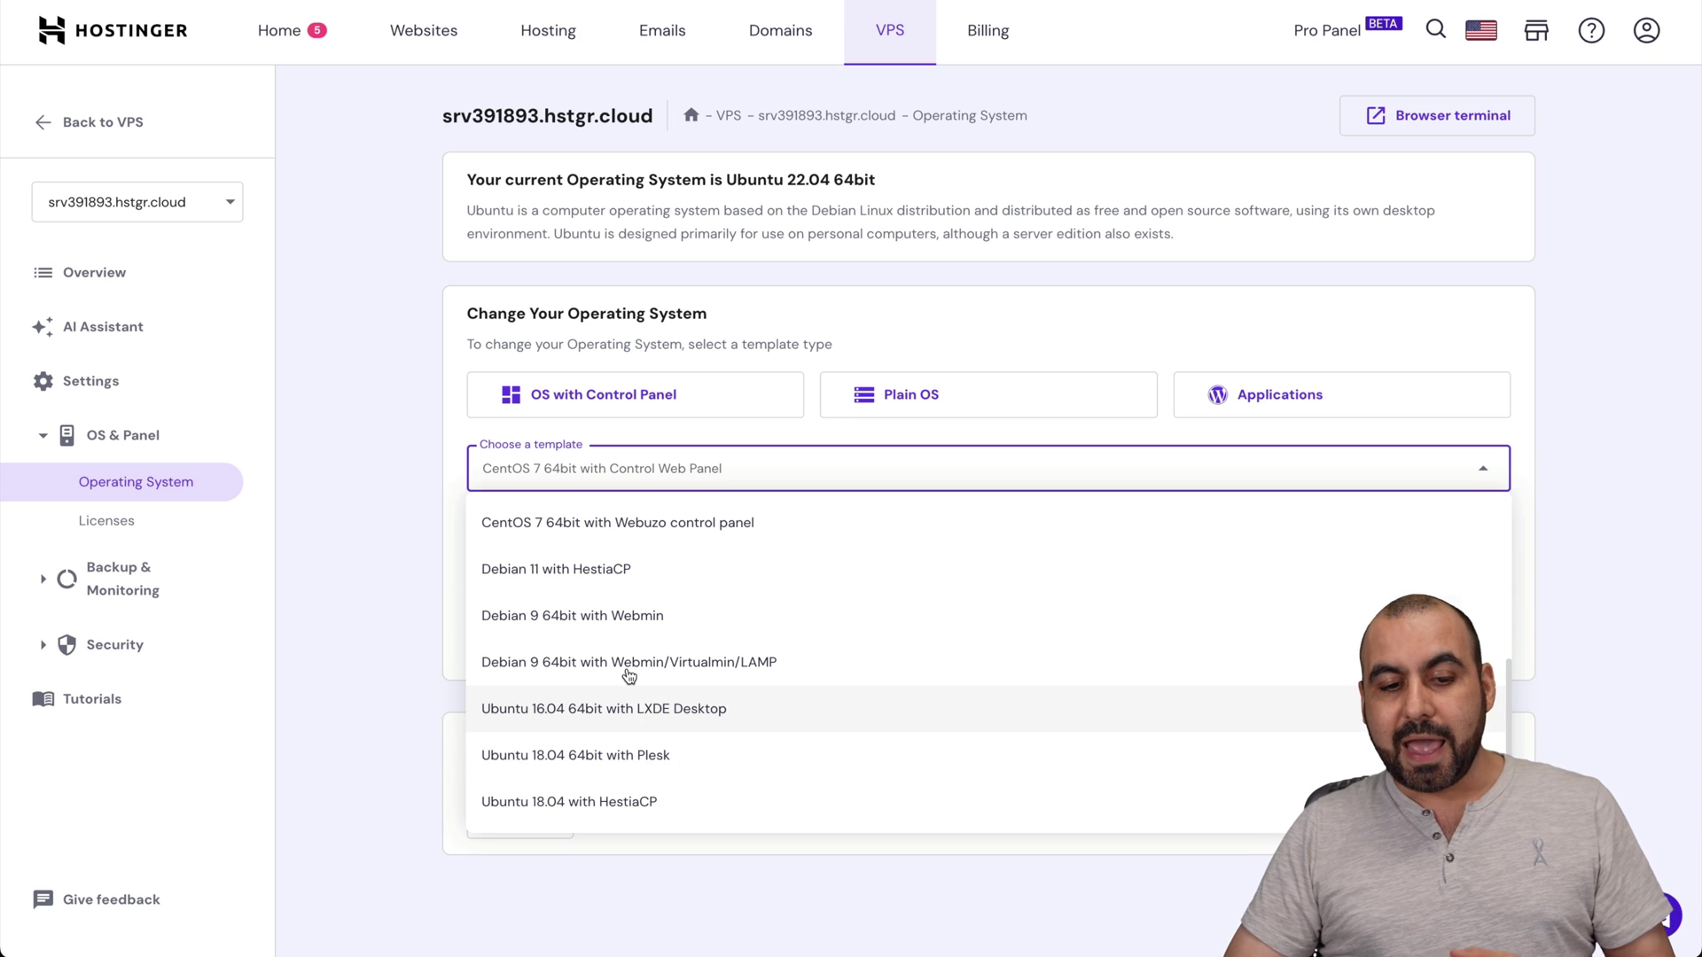
{"action": "left_click", "coordinate": [440, 450]}
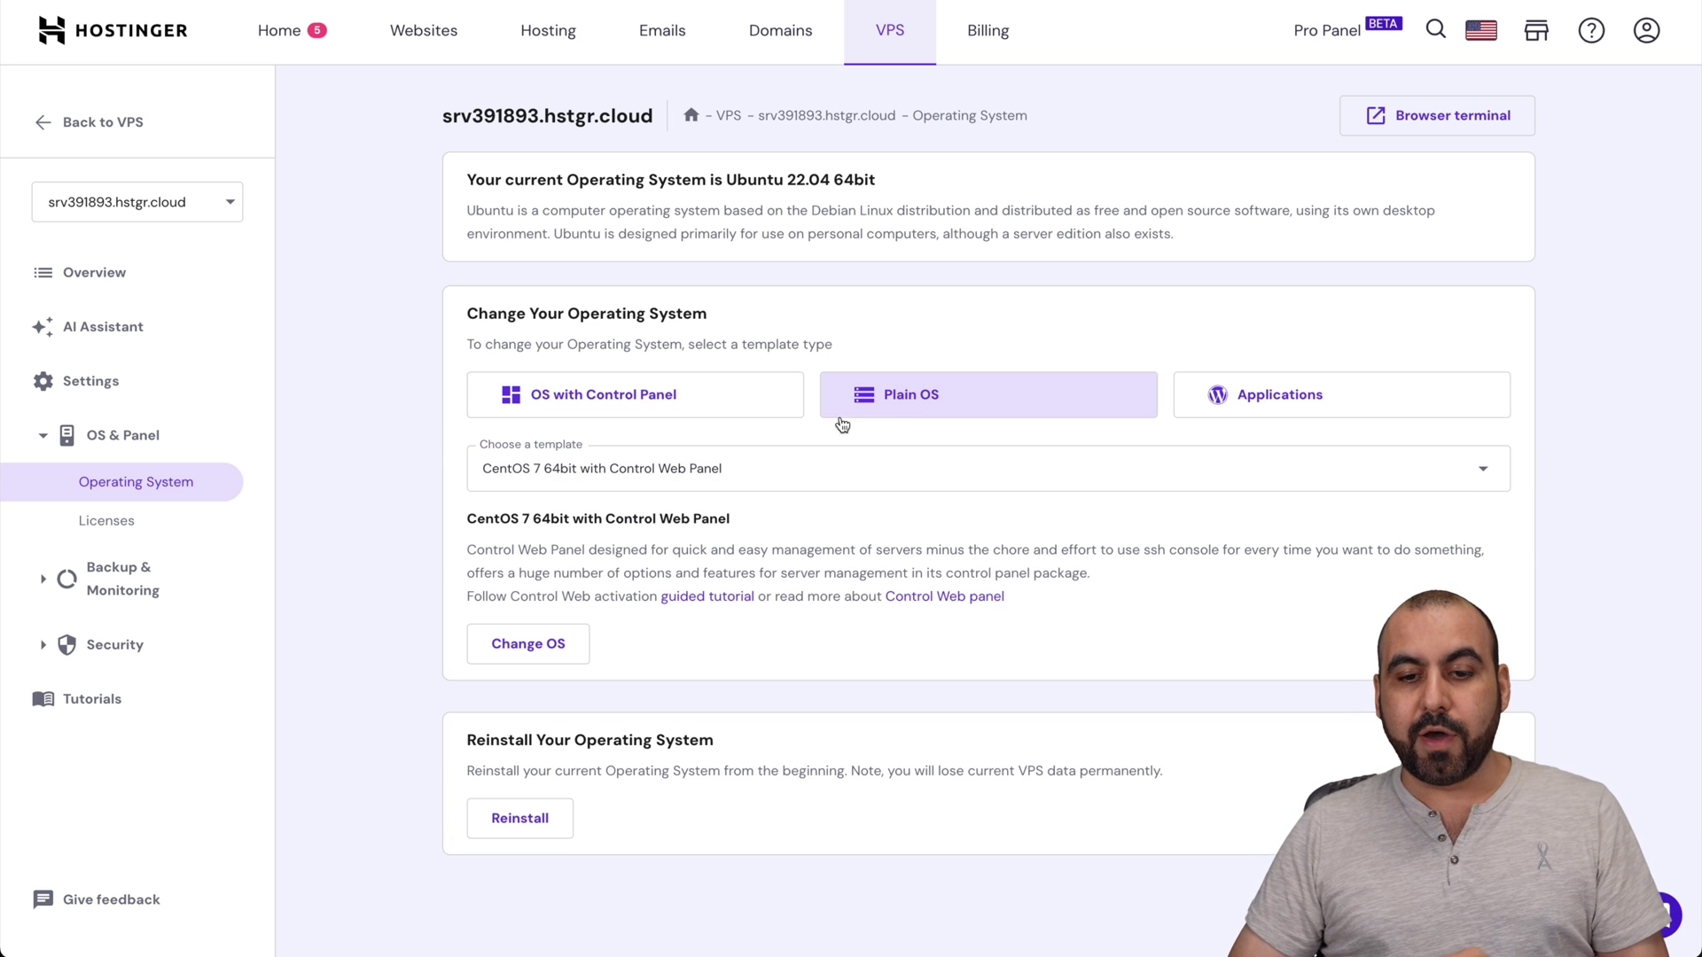
- Switch to Plain OS templates and select Ubuntu 22.04 64bit
{"action": "left_click", "coordinate": [920, 410]}
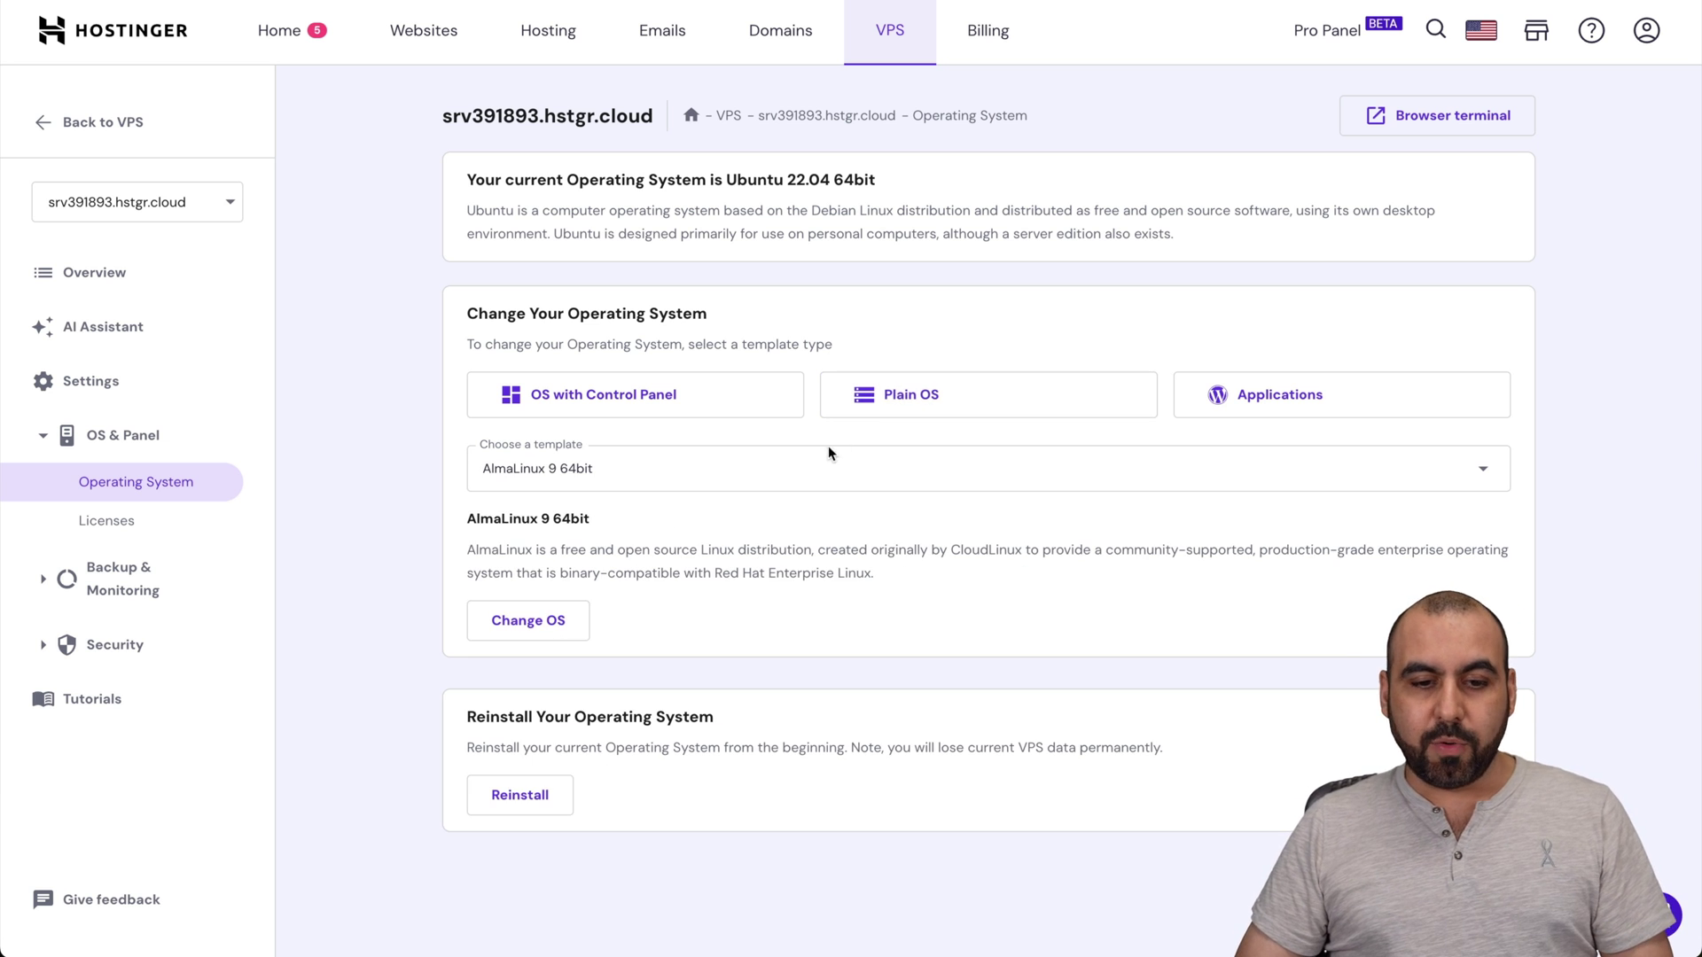
{"action": "left_click", "coordinate": [720, 475]}
{"action": "scroll", "coordinate": [618, 678], "scroll_direction": "down", "scroll_amount": 3}
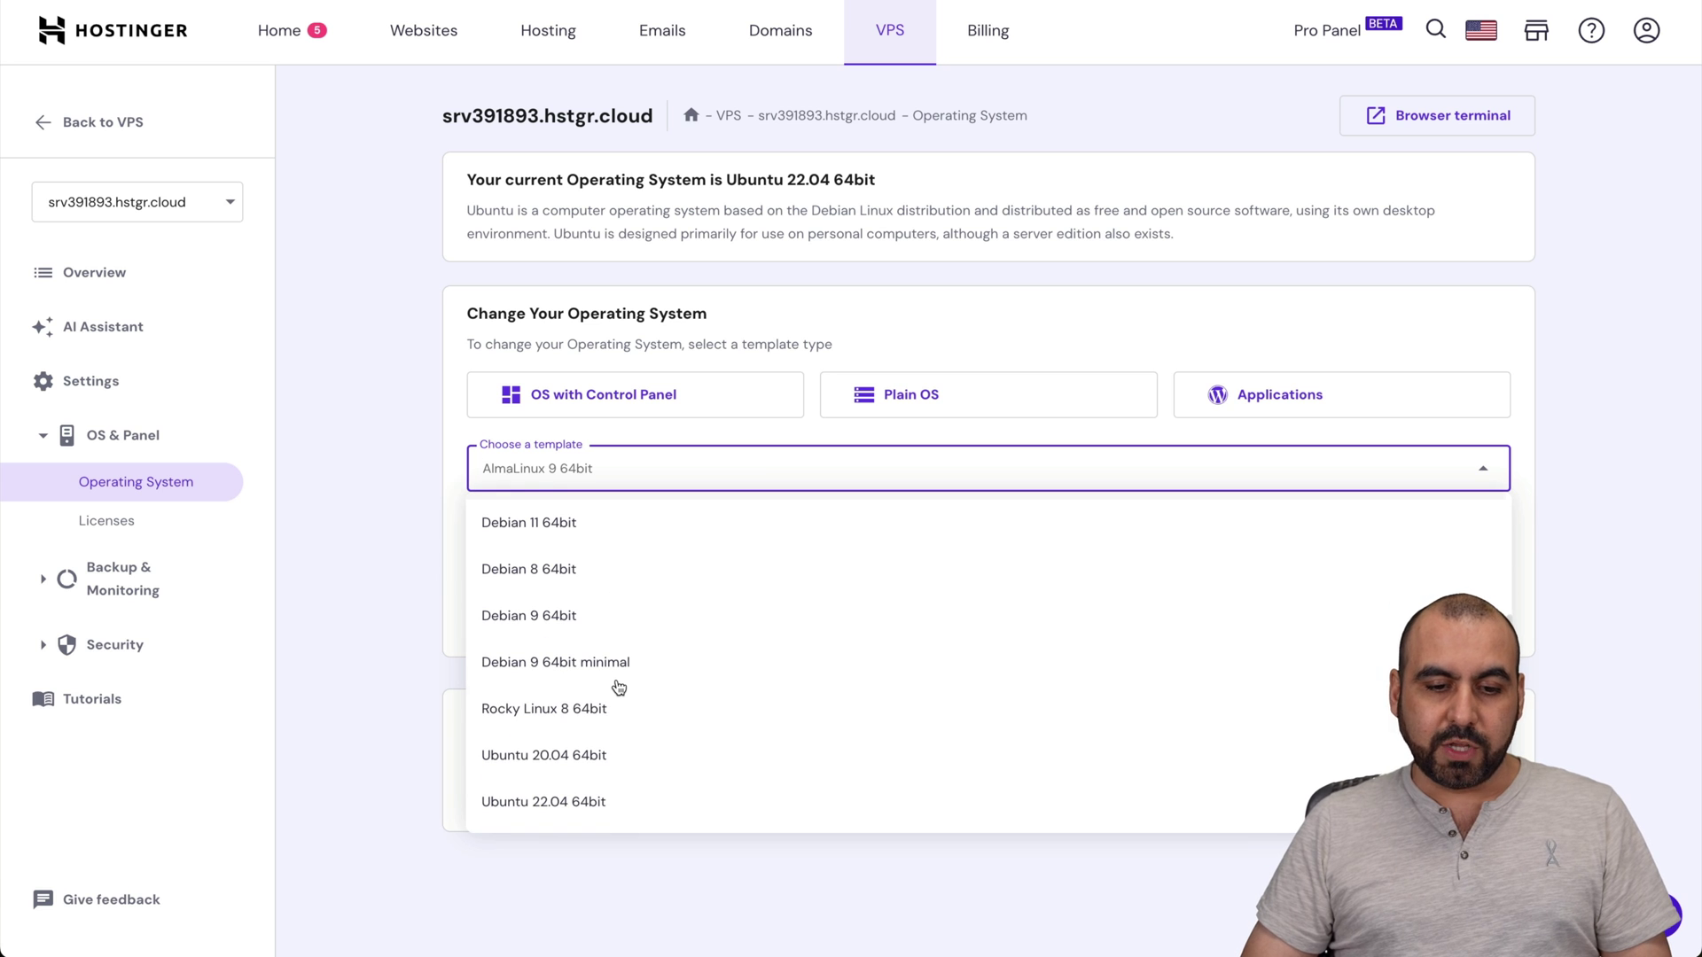
{"action": "scroll", "coordinate": [629, 688], "scroll_direction": "up", "scroll_amount": 3}
{"action": "scroll", "coordinate": [628, 687], "scroll_direction": "up", "scroll_amount": 1}
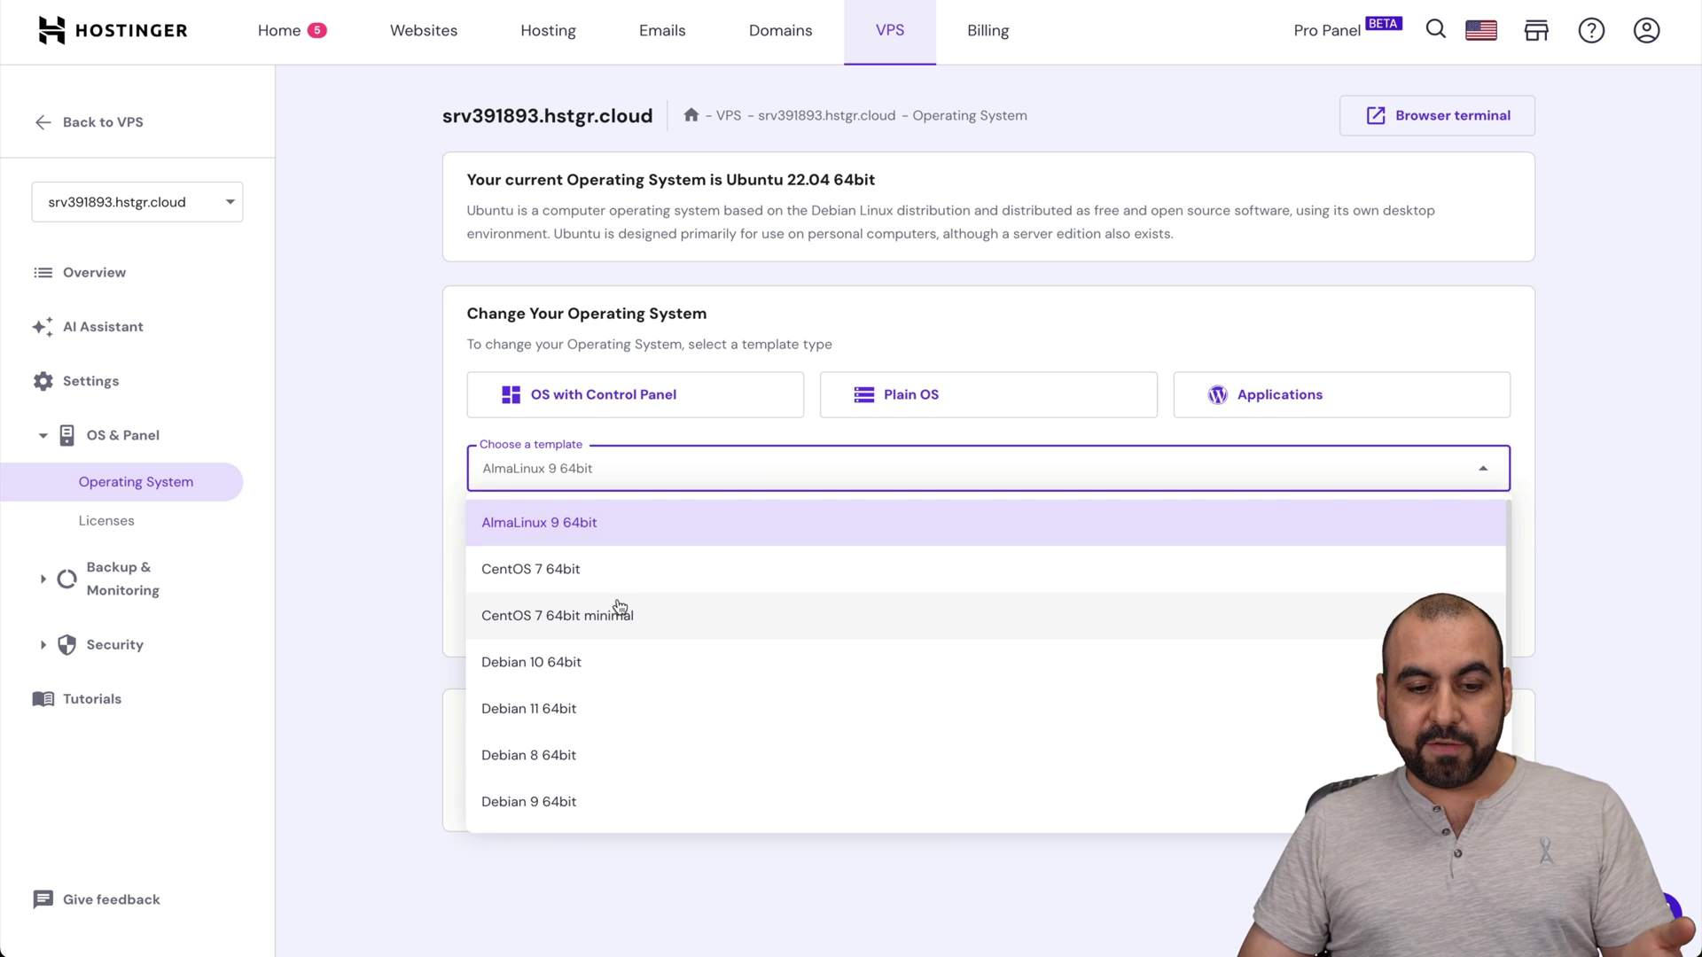
{"action": "scroll", "coordinate": [620, 637], "scroll_direction": "down", "scroll_amount": 2}
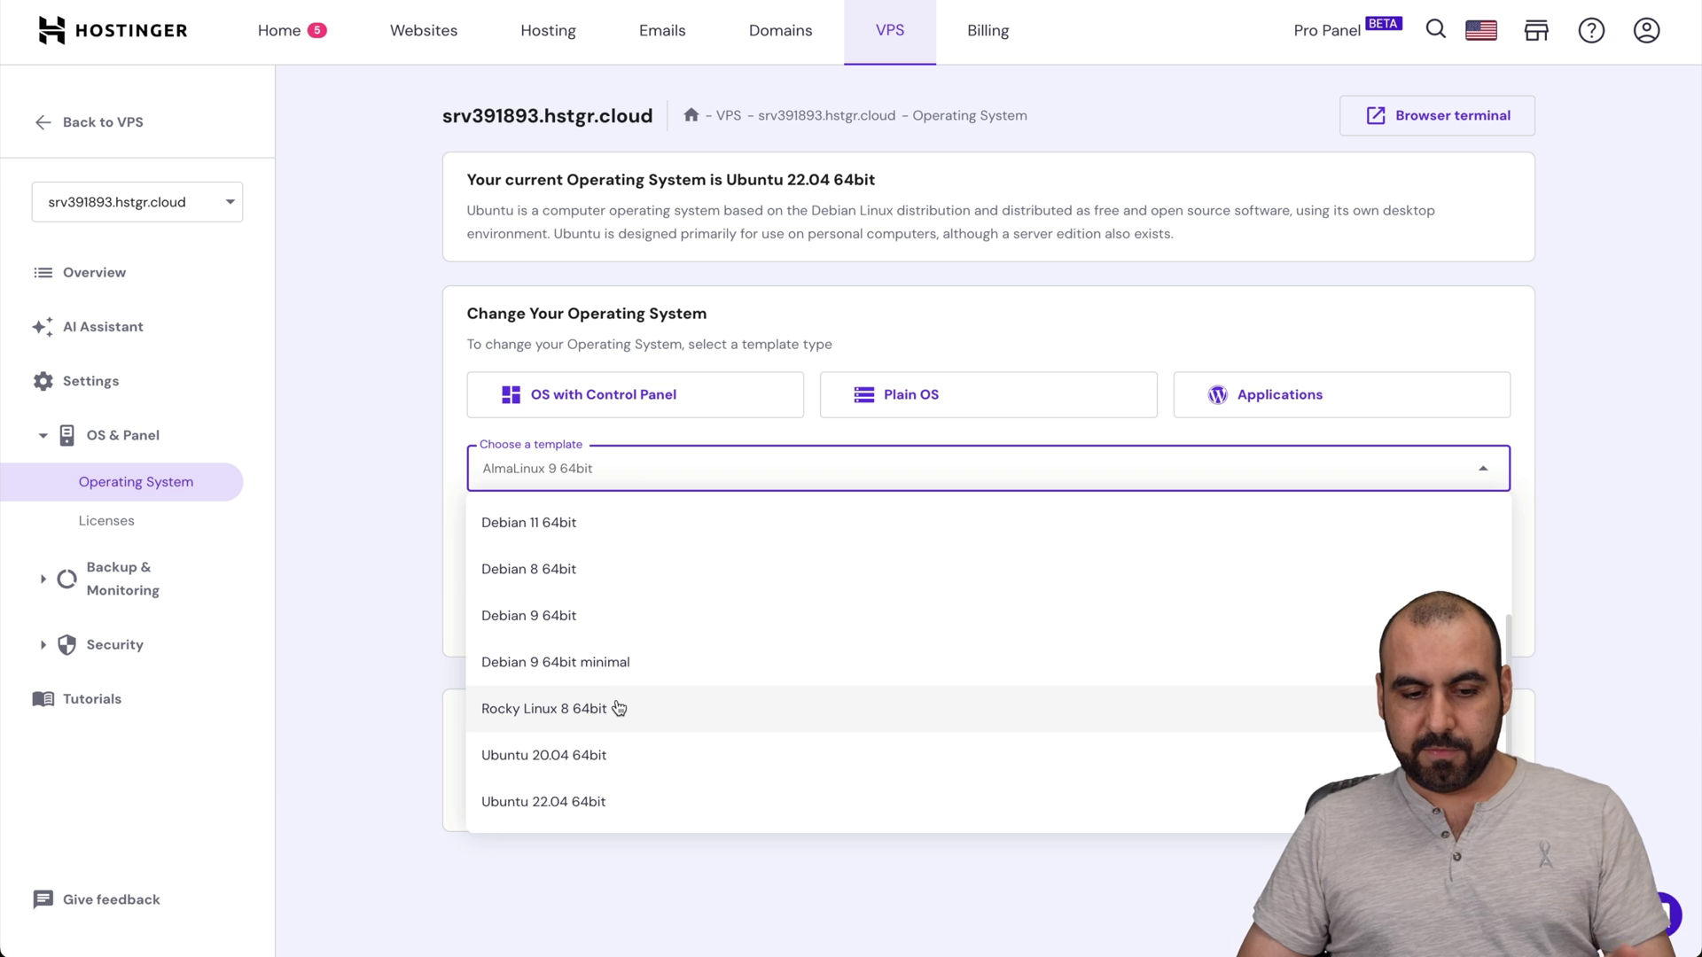
{"action": "left_click", "coordinate": [537, 807]}
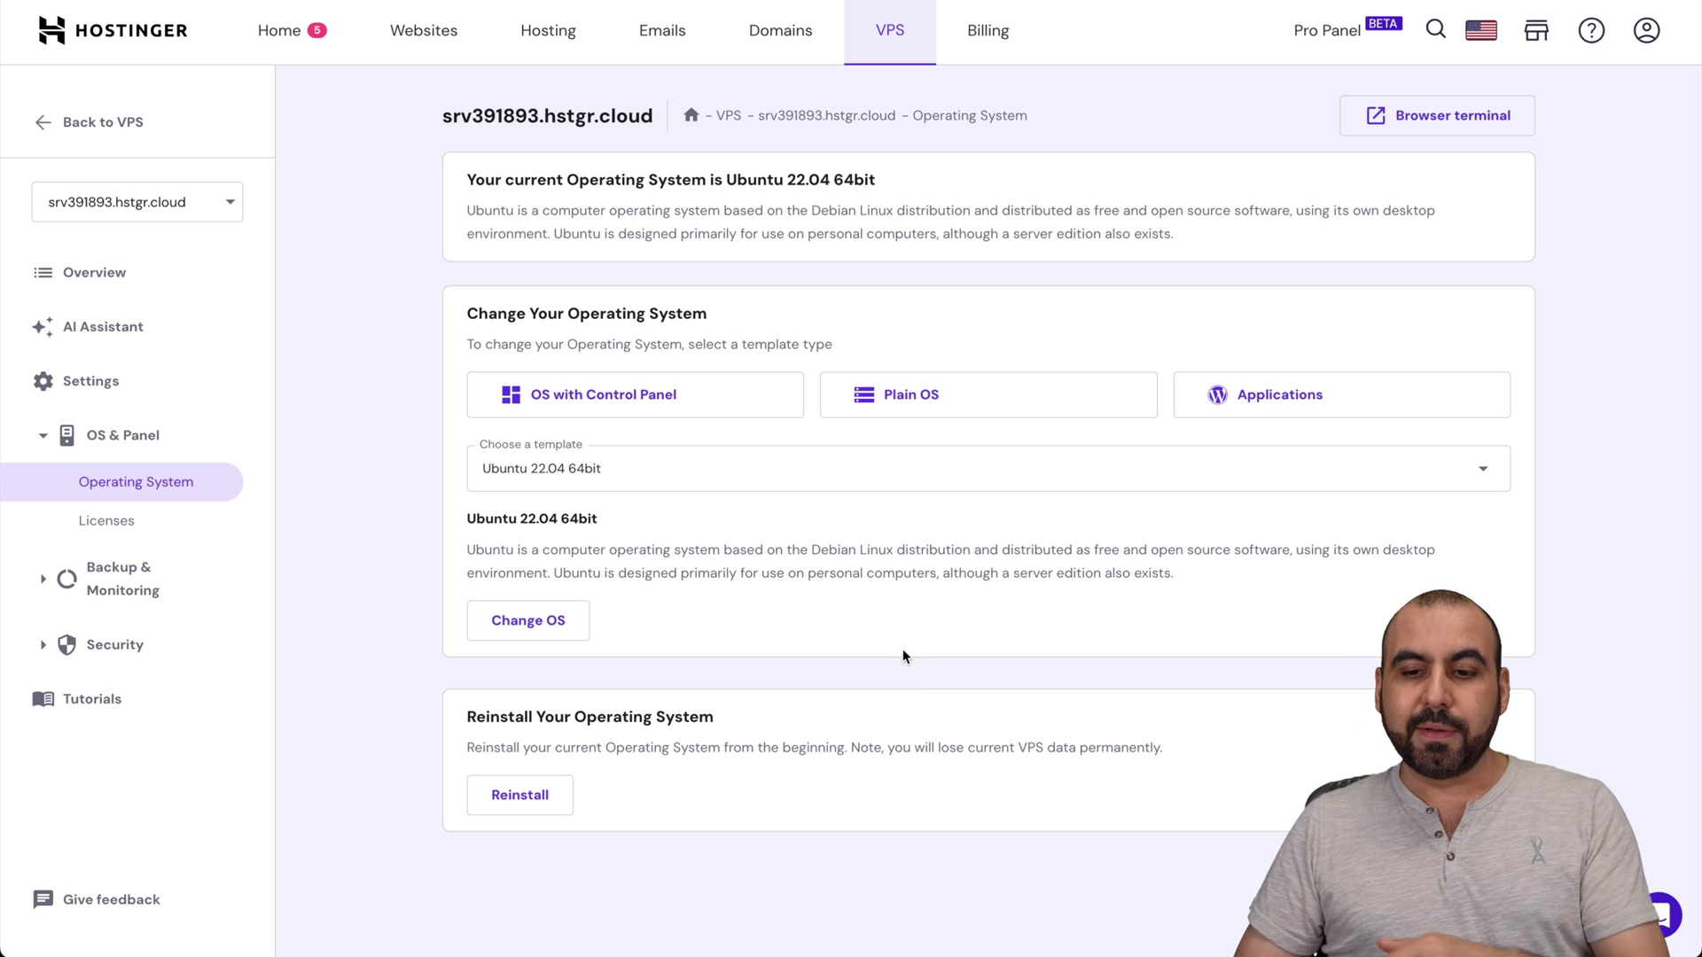
- Review the Applications templates, keeping Ubuntu 22.04 64bit with Django/OpenLiteSpeed chosen
{"action": "left_click", "coordinate": [1264, 396]}
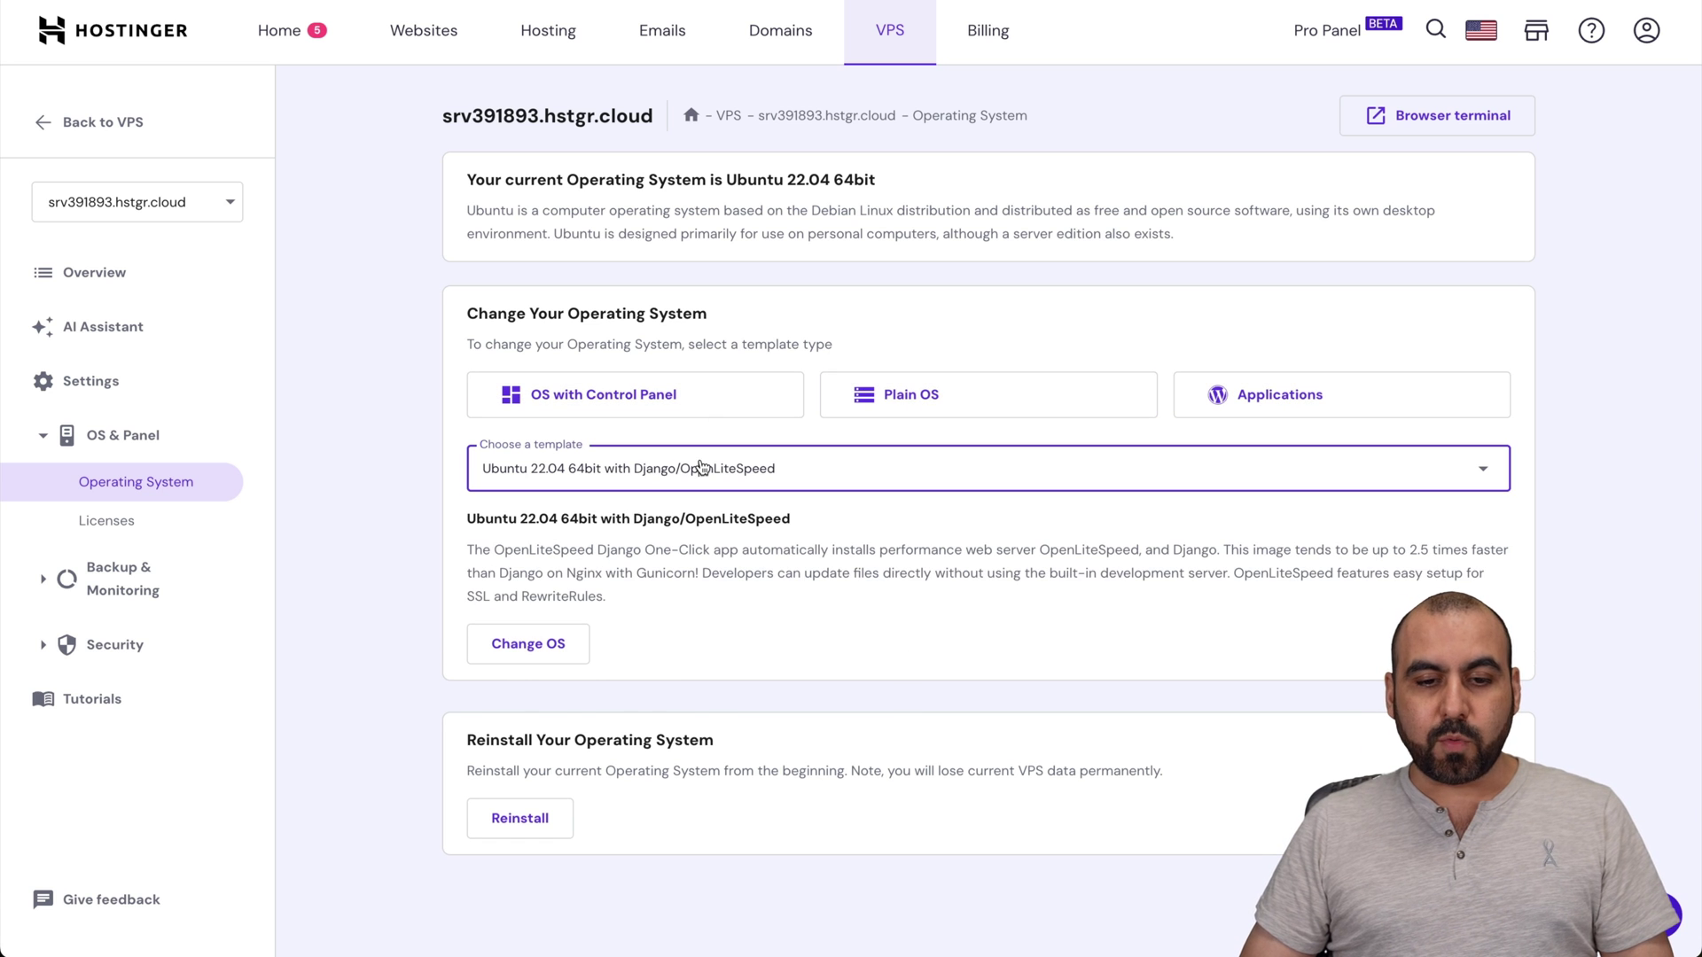
{"action": "left_click", "coordinate": [695, 468]}
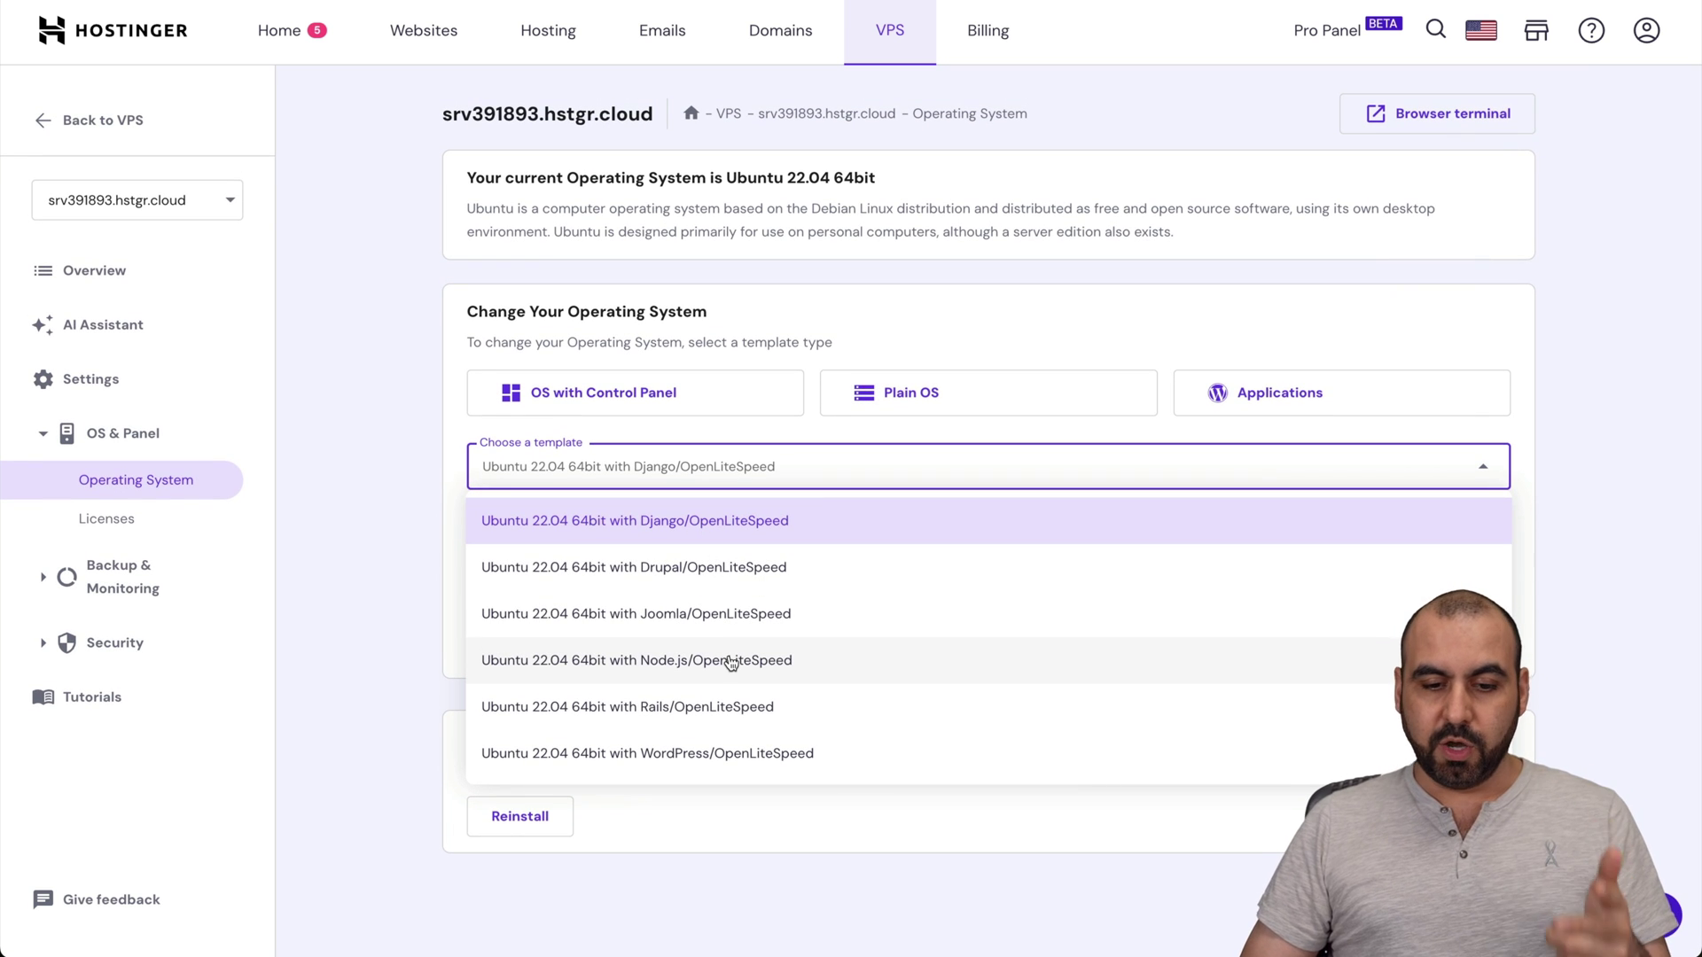
{"action": "left_click", "coordinate": [794, 796]}
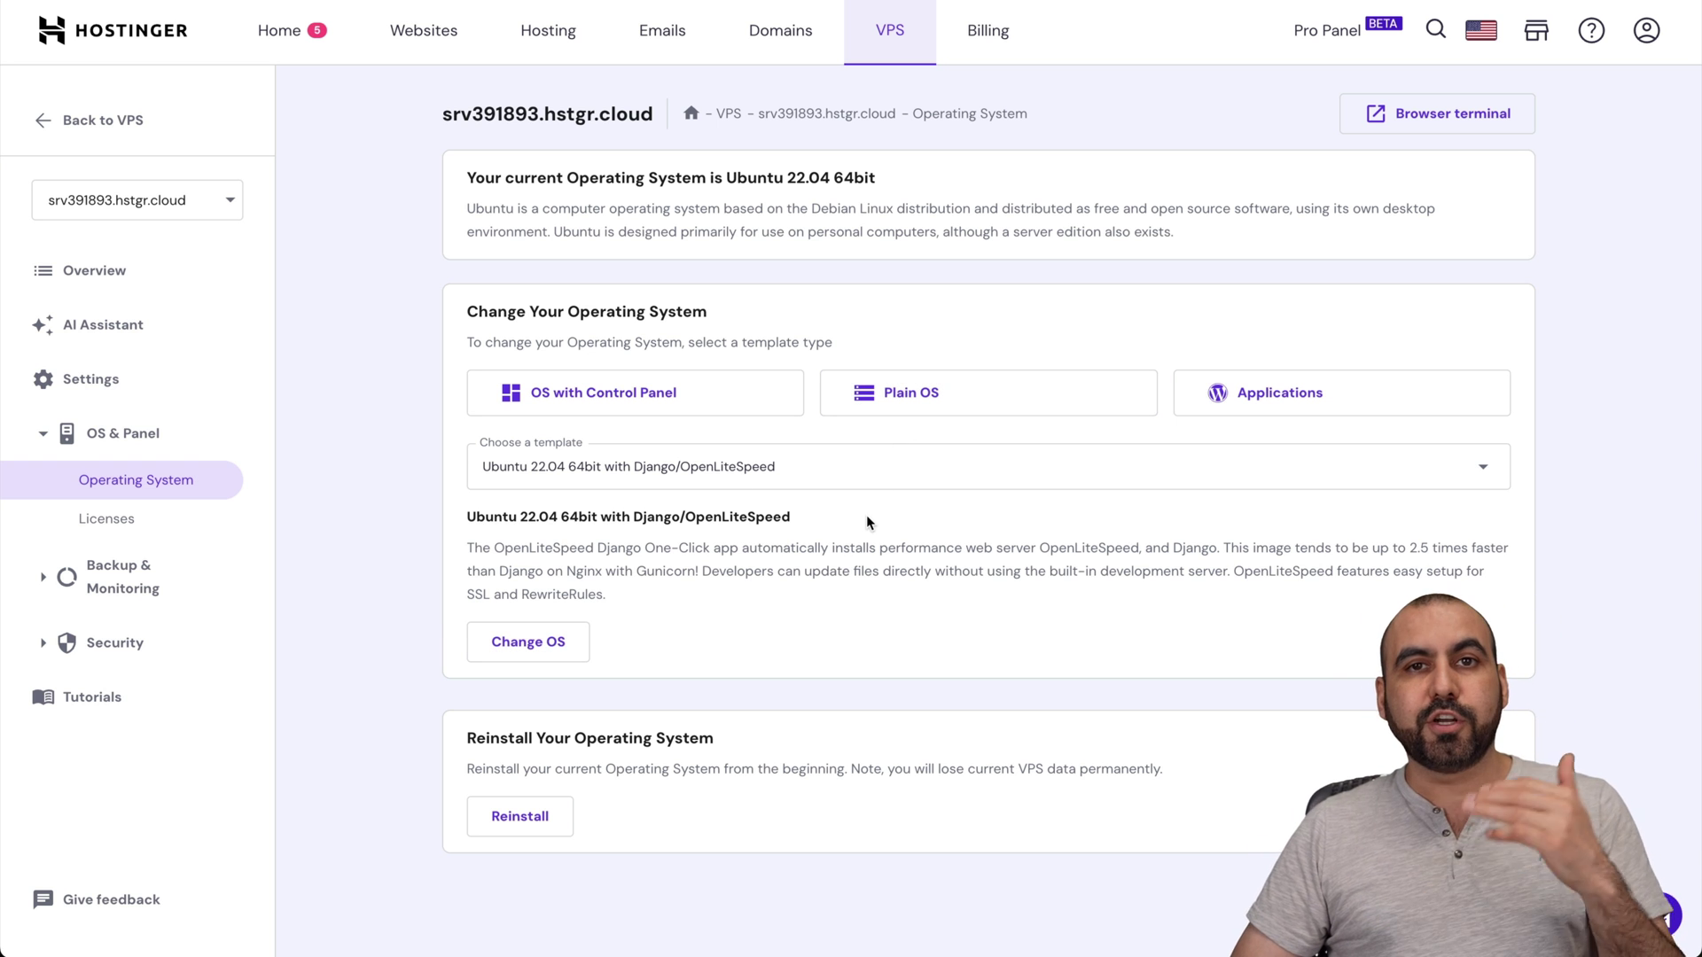
- Reselect Plain OS Ubuntu 22.04 64bit, open the Change OS confirmation, and cancel it
{"action": "left_click", "coordinate": [895, 393]}
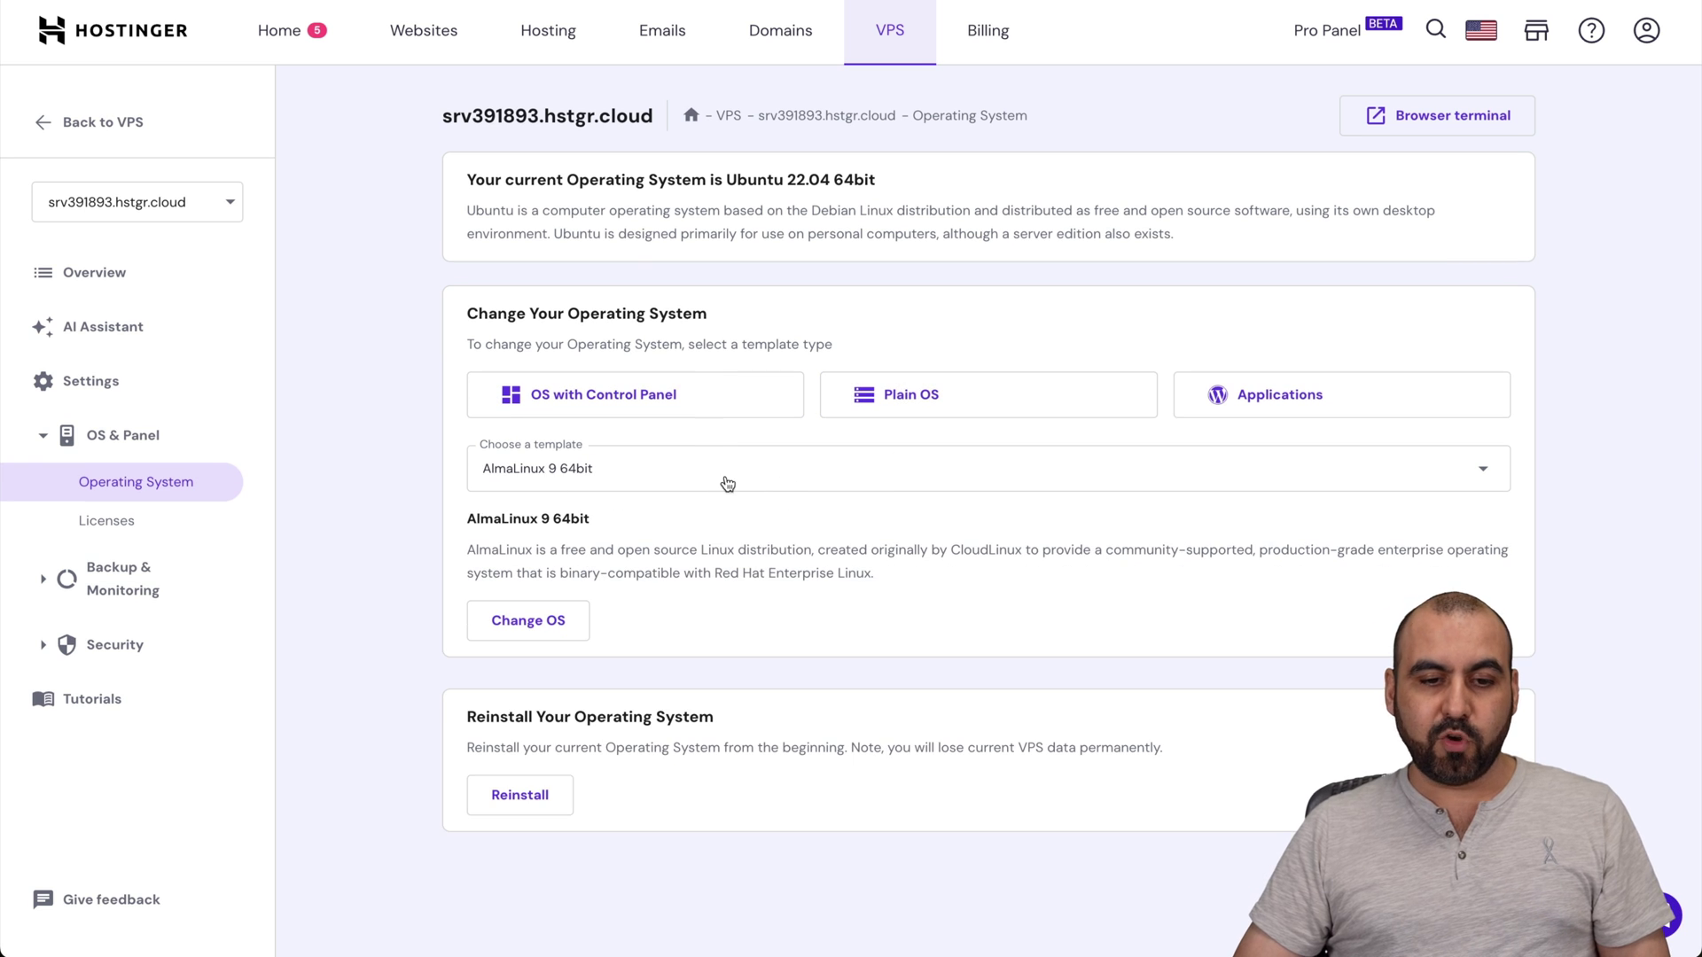
{"action": "left_click", "coordinate": [558, 467]}
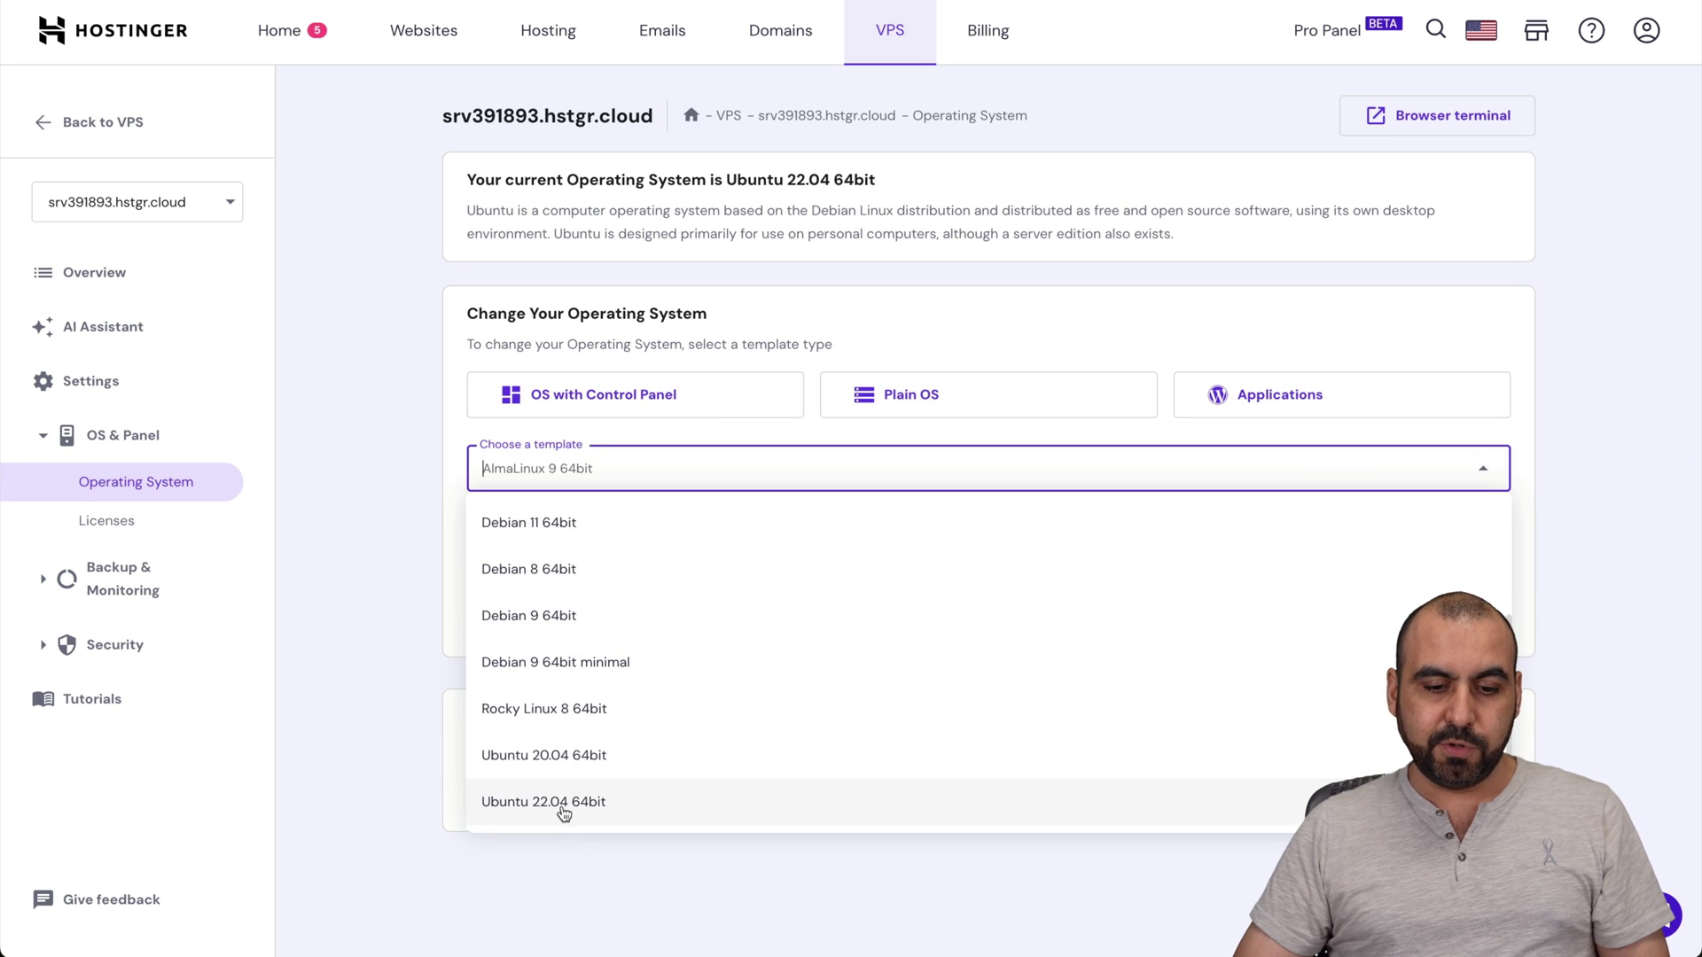
{"action": "left_click", "coordinate": [568, 808]}
{"action": "left_click_drag", "start_coordinate": [716, 168], "coordinate": [946, 169]}
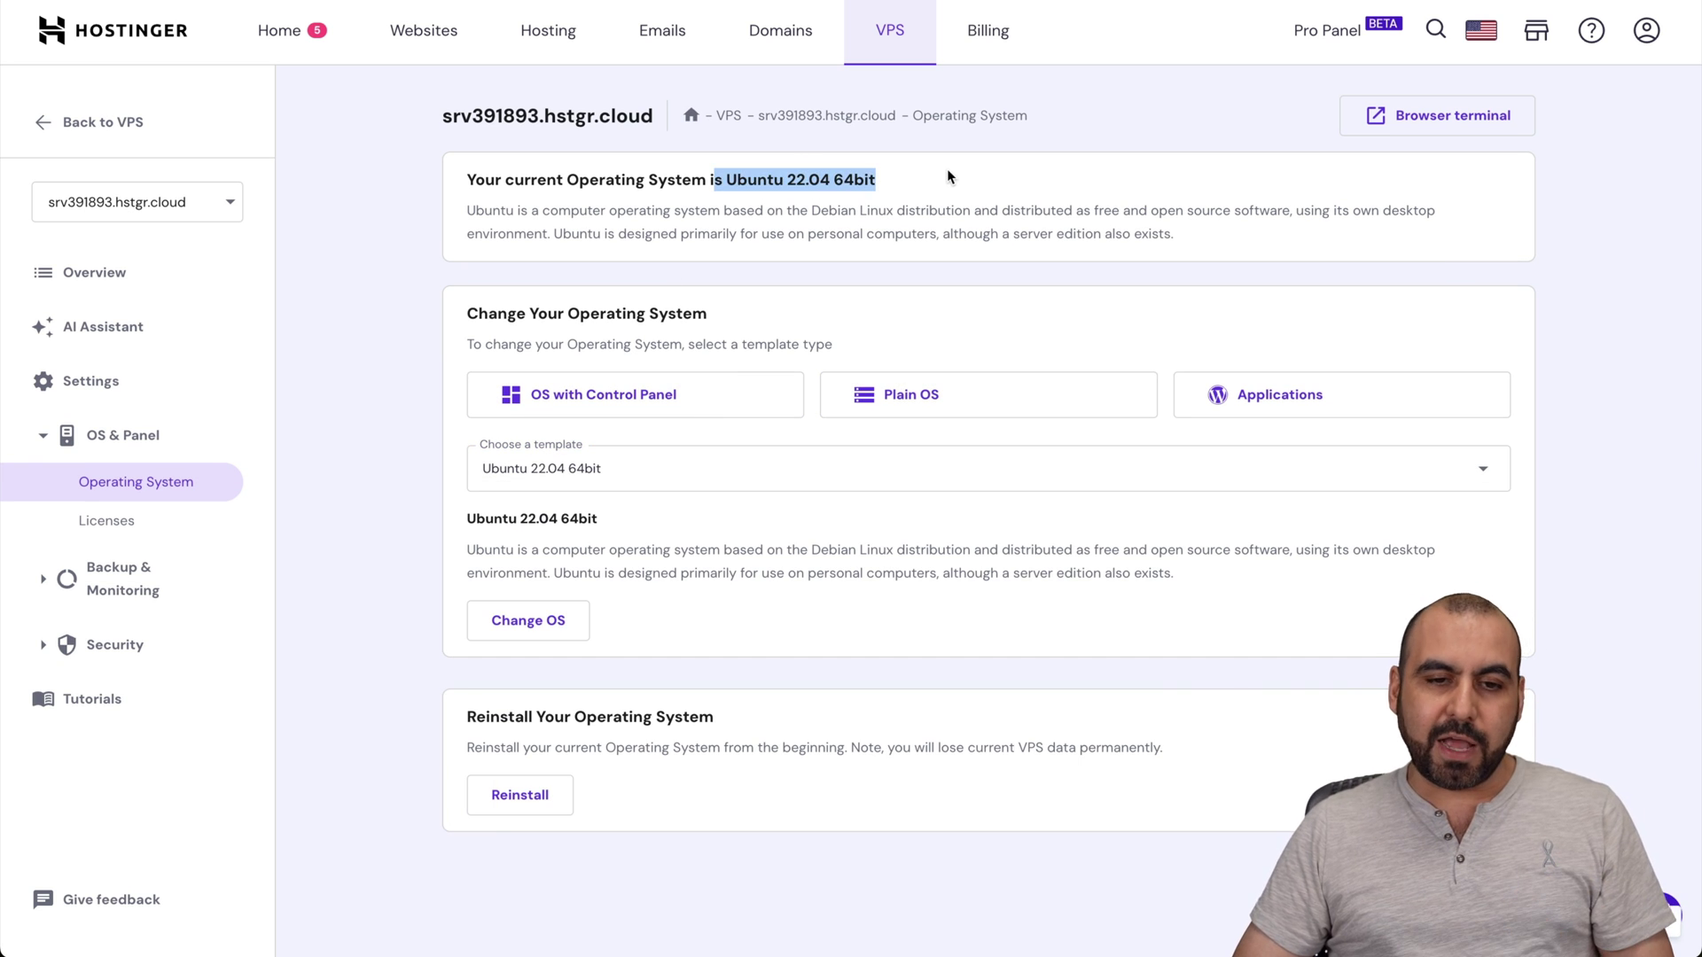
{"action": "left_click", "coordinate": [947, 168]}
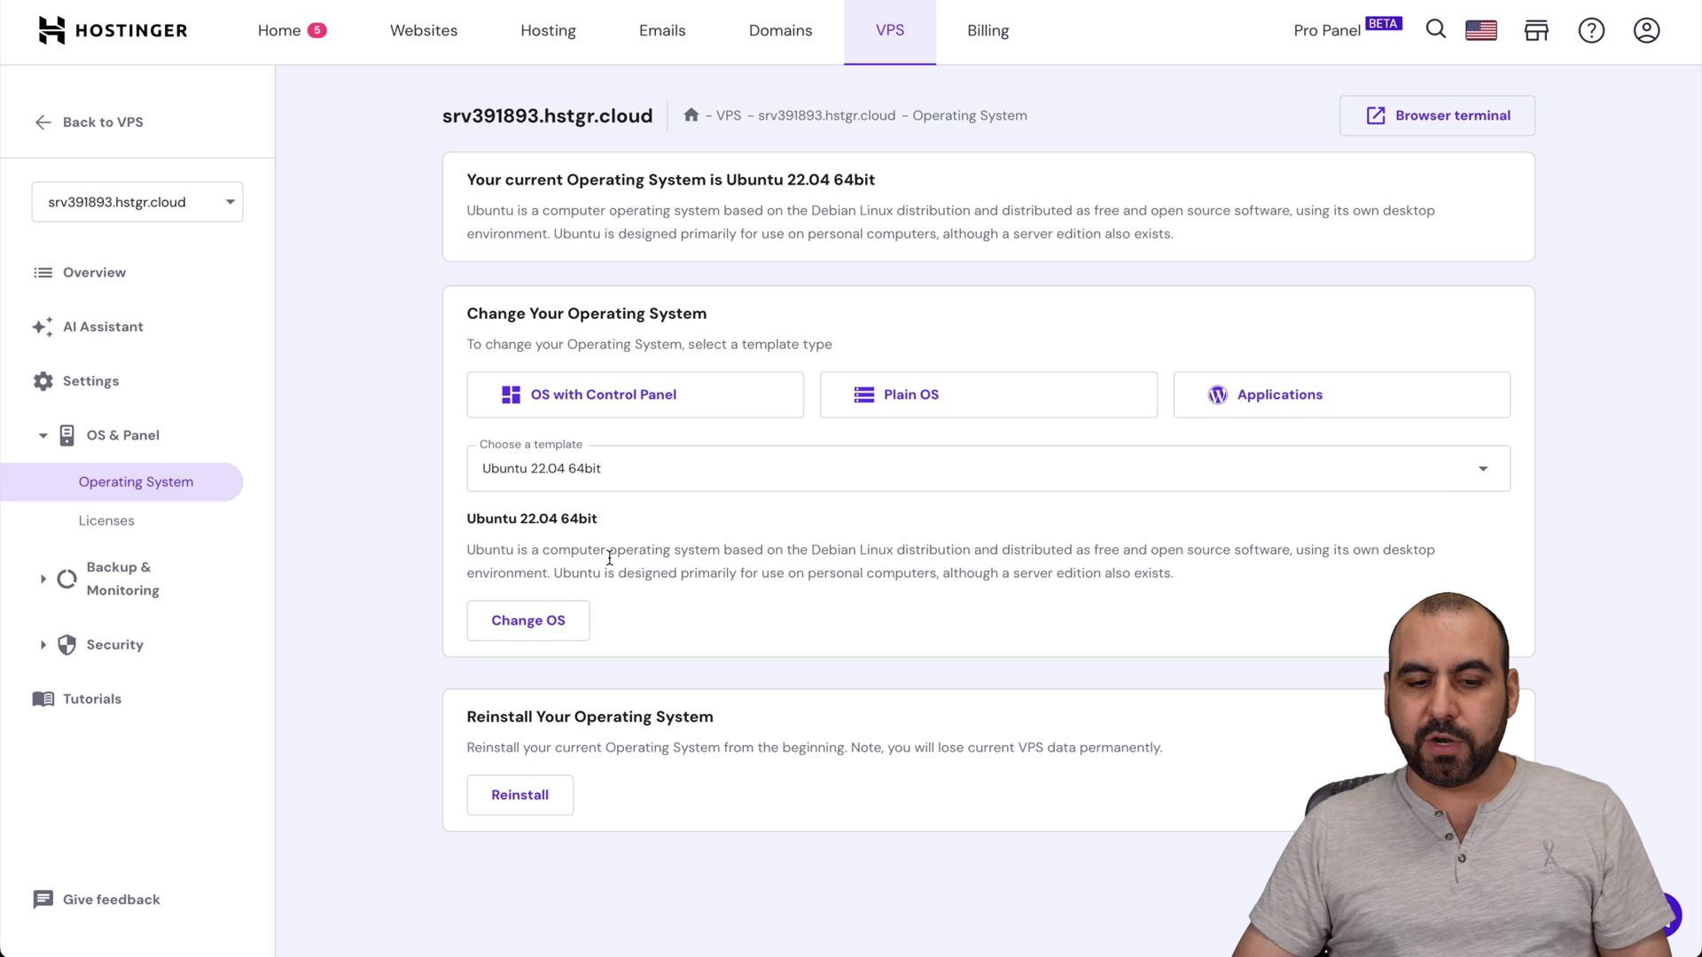
{"action": "left_click", "coordinate": [558, 620]}
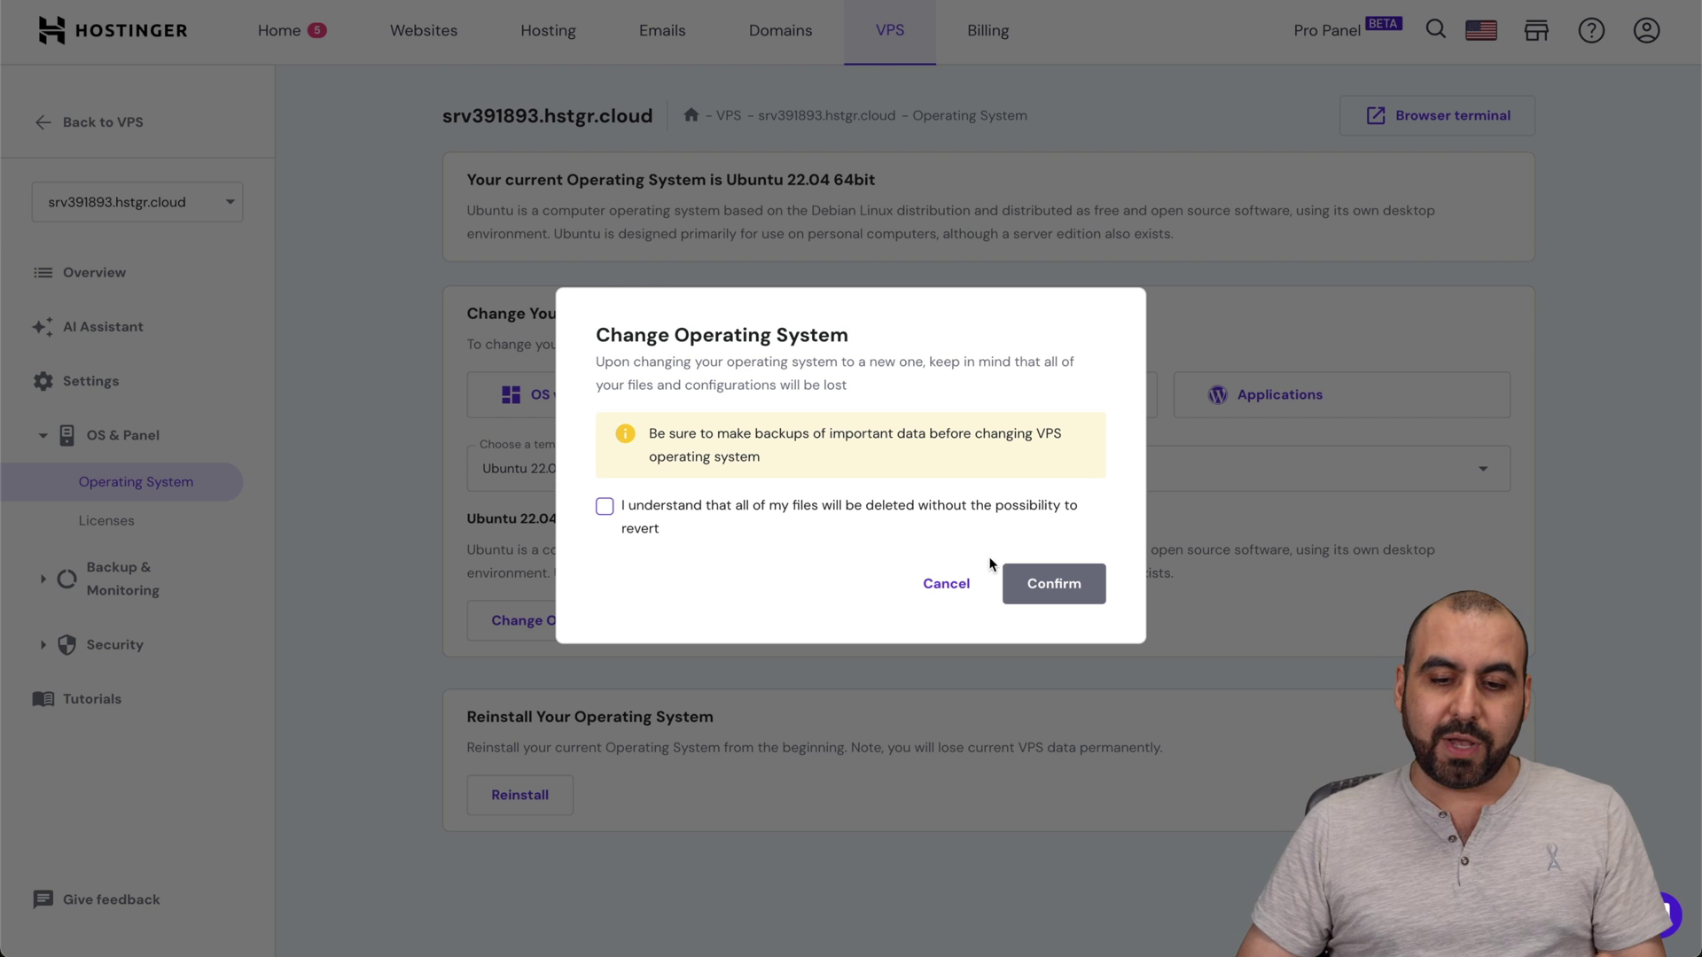
{"action": "left_click", "coordinate": [953, 582]}
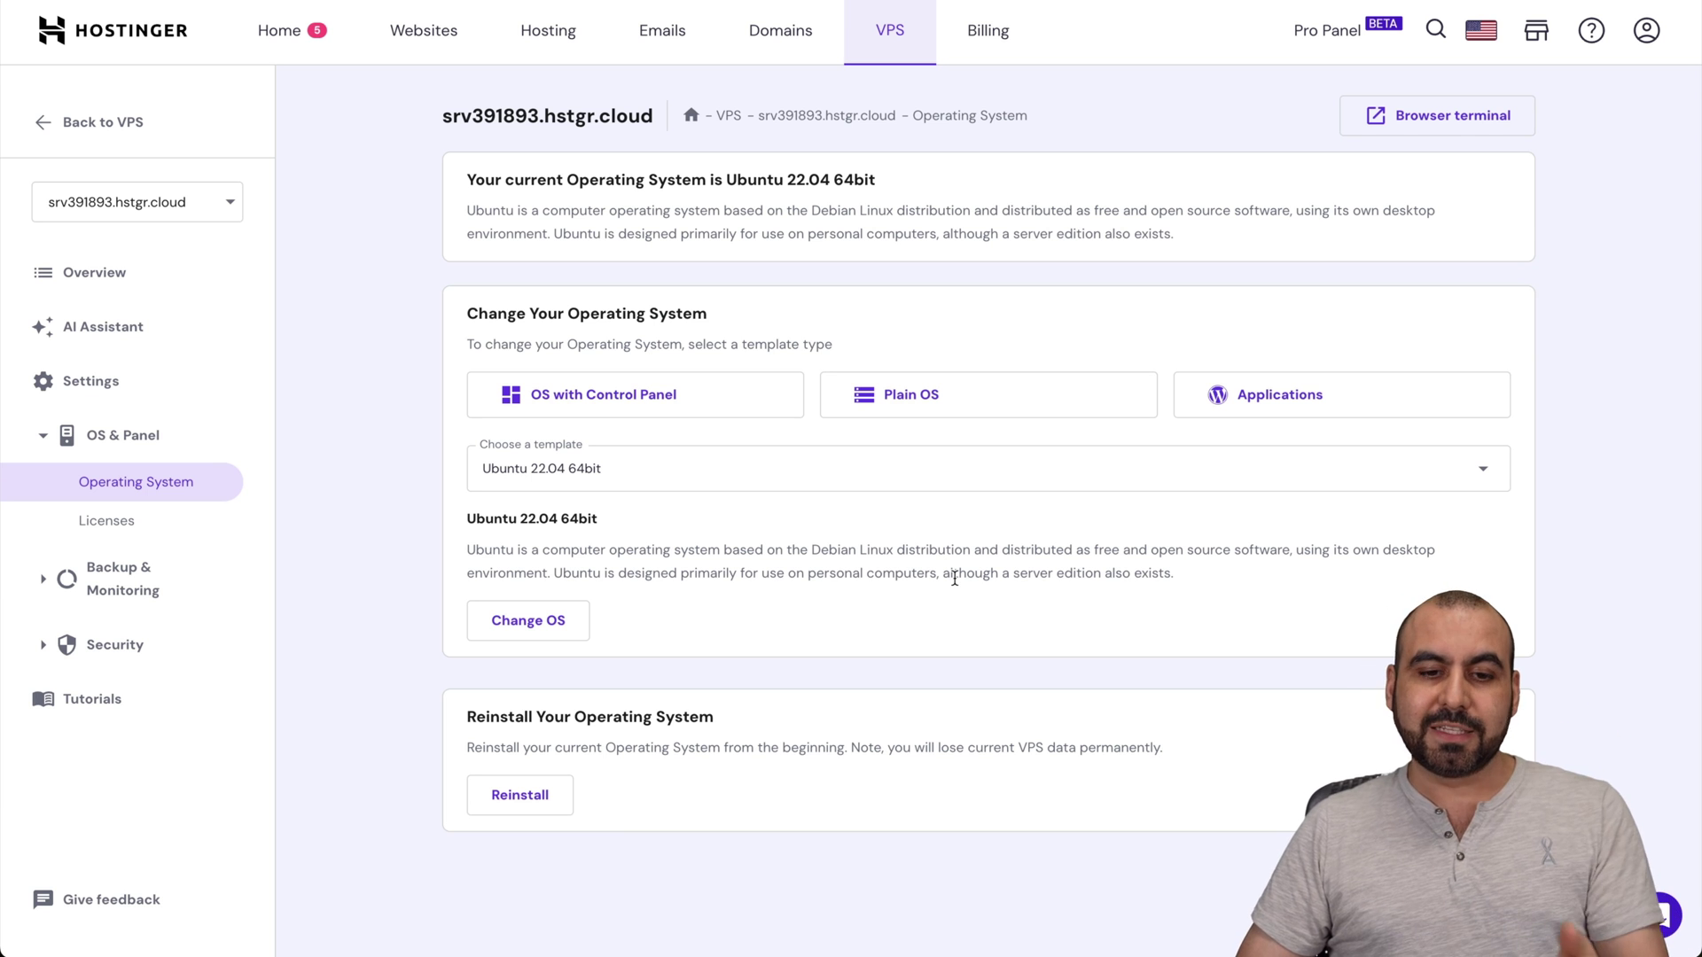